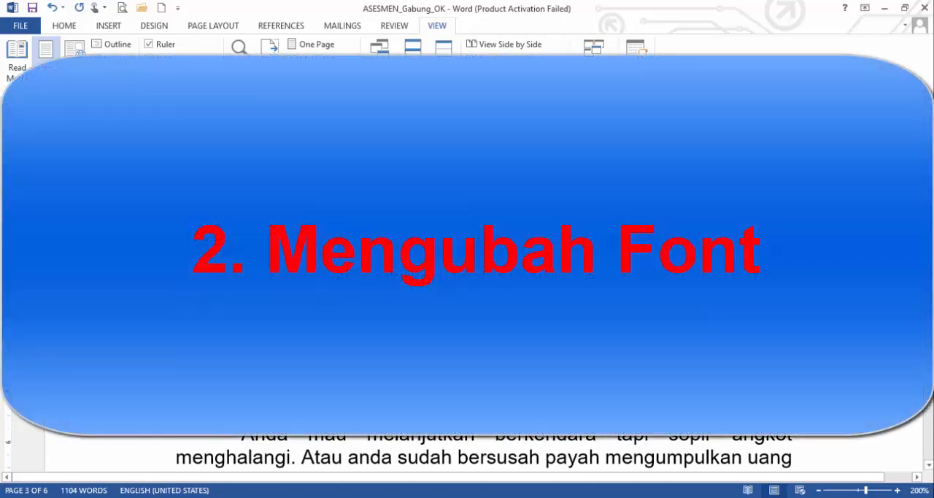
scroll(467, 277, down, 2)
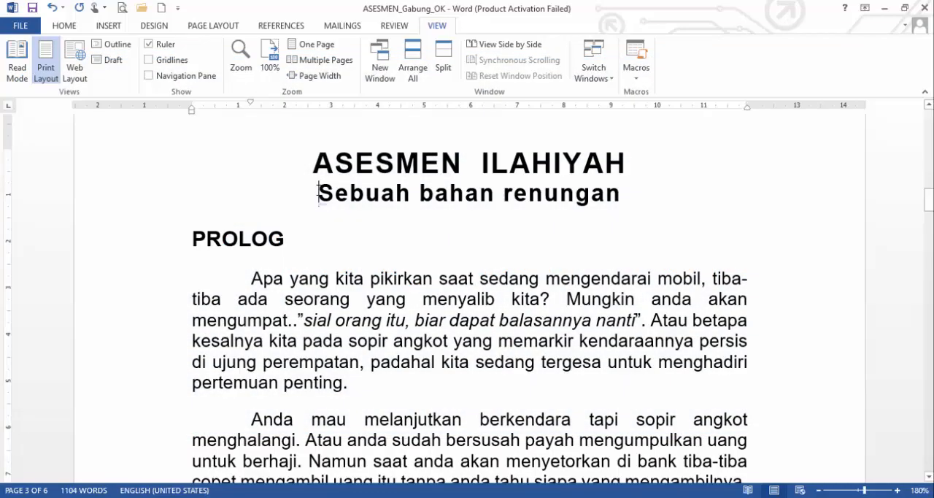
drag(319, 193, 629, 193)
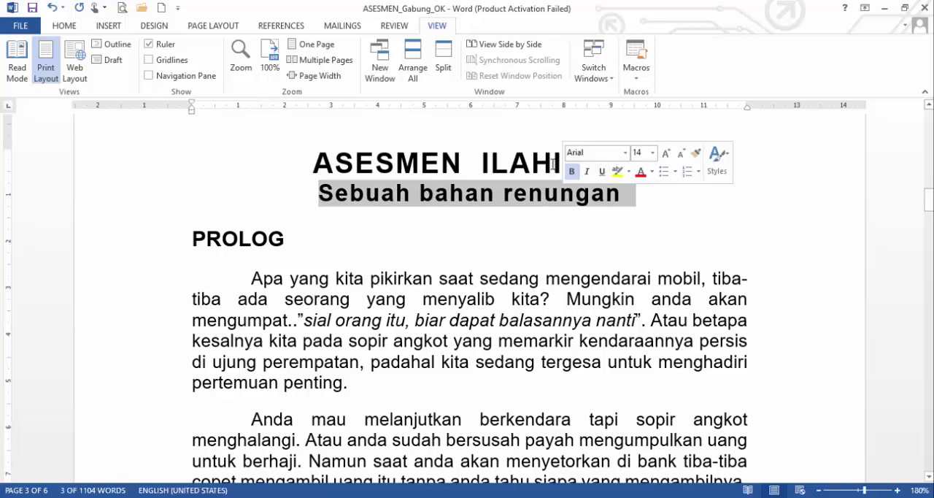
click(509, 162)
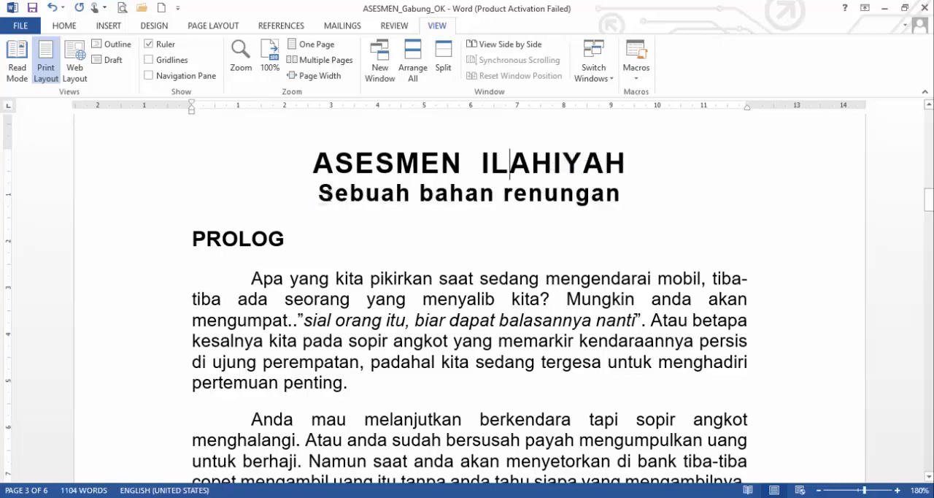
drag(319, 193, 517, 207)
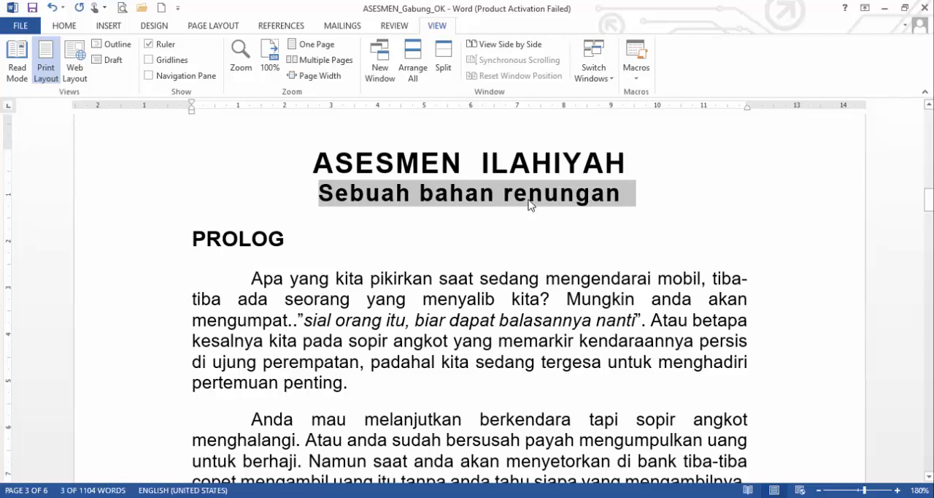
click(530, 201)
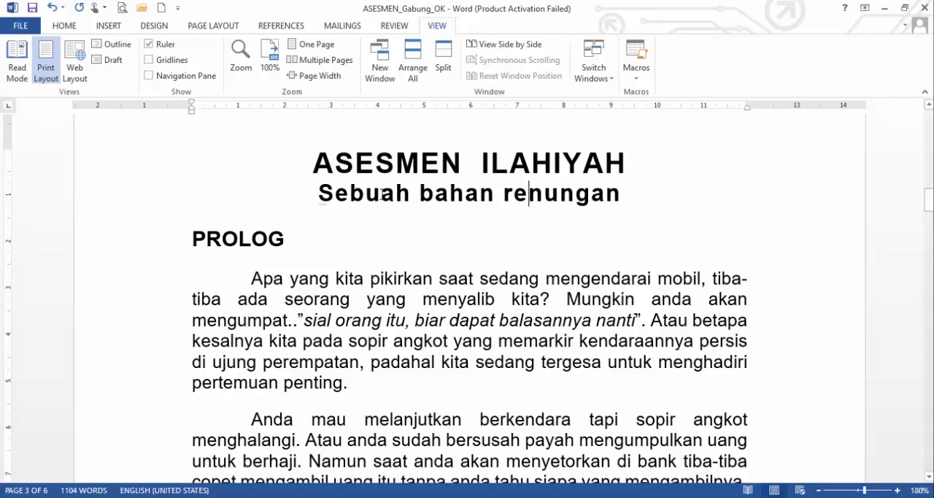
drag(320, 196, 622, 186)
click(515, 194)
Step: Change the subtitle "Sebuah bahan renungan" to uppercase and then to all lowercase
triple_click(479, 195)
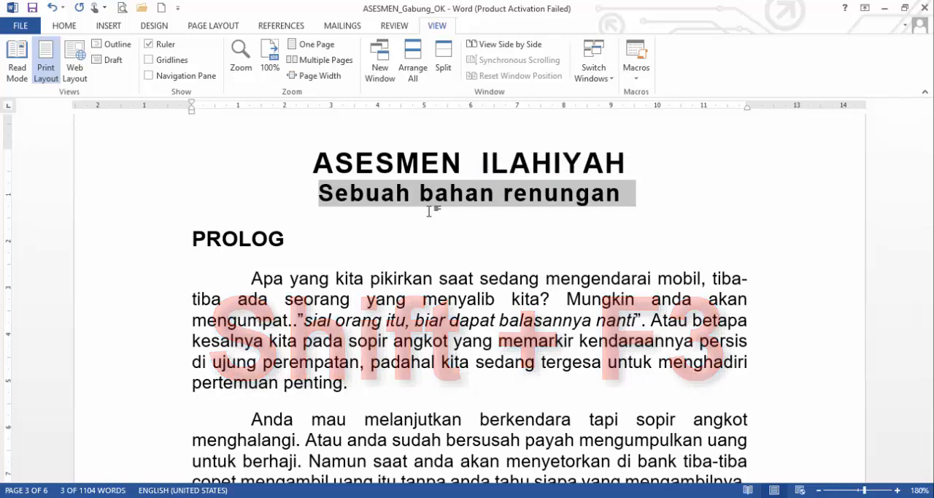
key(shift+F3)
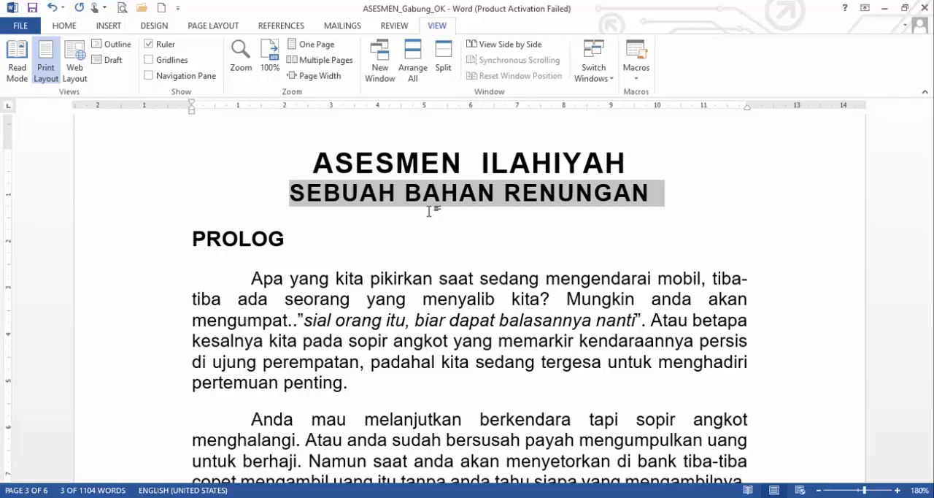
key(shift+F3)
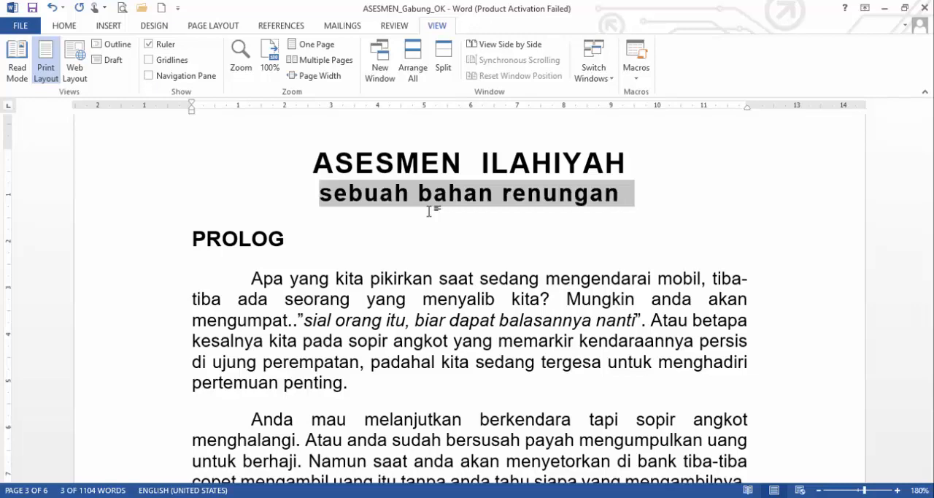
click(435, 196)
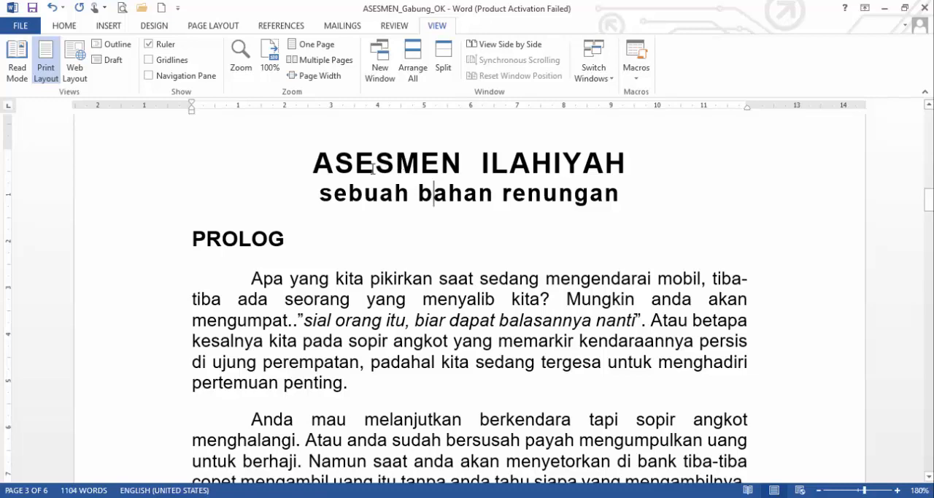
Step: Enlarge the font of the title "ASESMEN ILAHIYAH" in one-point steps until it is clearly wider than the subtitle
triple_click(403, 165)
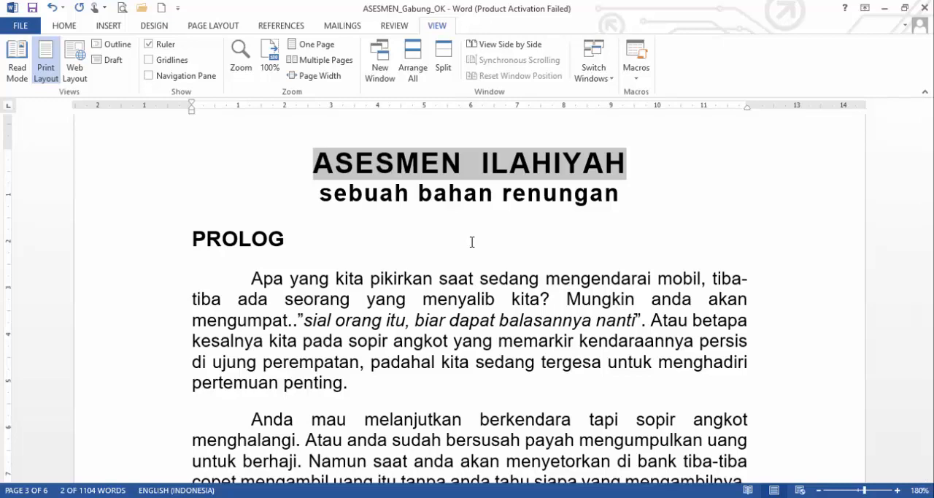
key(ctrl+bracketright)
key(ctrl+bracketright)
key(ctrl+bracketright)
key(ctrl+bracketright)
key(ctrl+bracketright)
key(ctrl+bracketright)
key(ctrl+bracketright)
key(ctrl+bracketright)
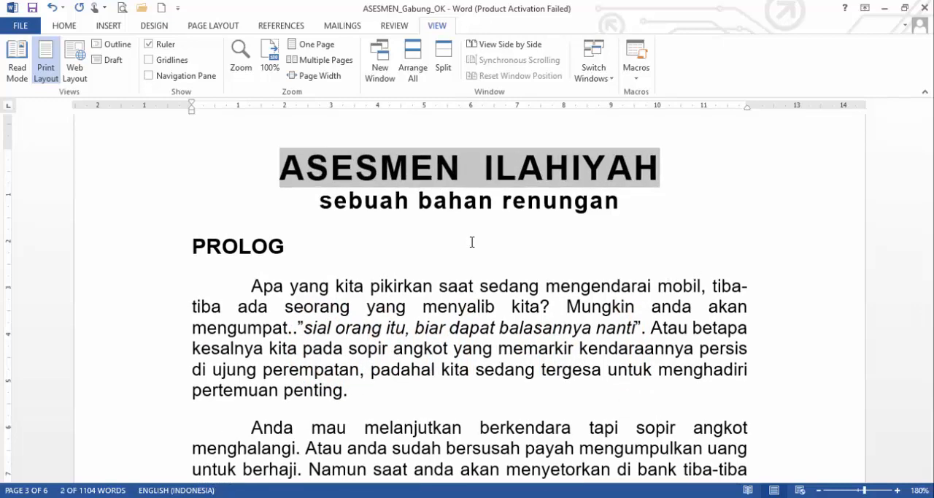
key(ctrl+bracketright)
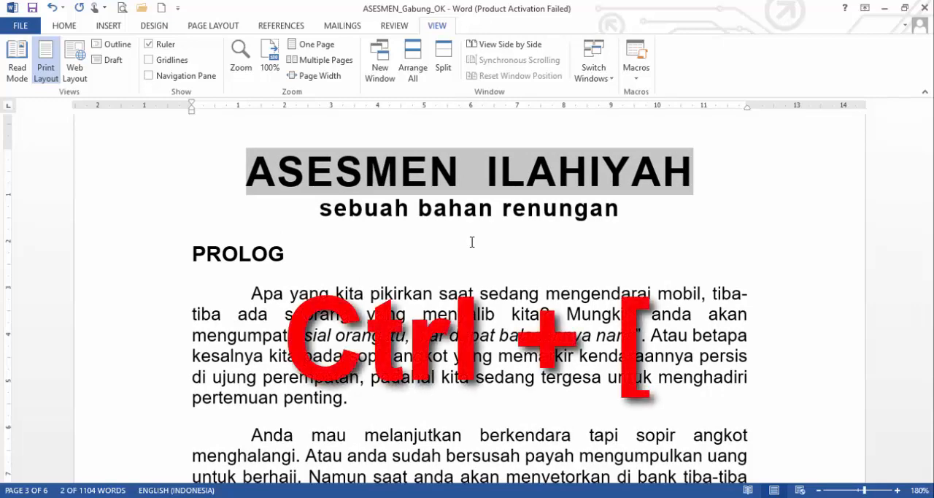
Step: Reduce the title's font size in one-point steps until it is smaller than the subtitle
key(ctrl+bracketleft)
key(ctrl+bracketleft)
key(ctrl+bracketleft)
key(ctrl+bracketleft)
key(ctrl+bracketleft)
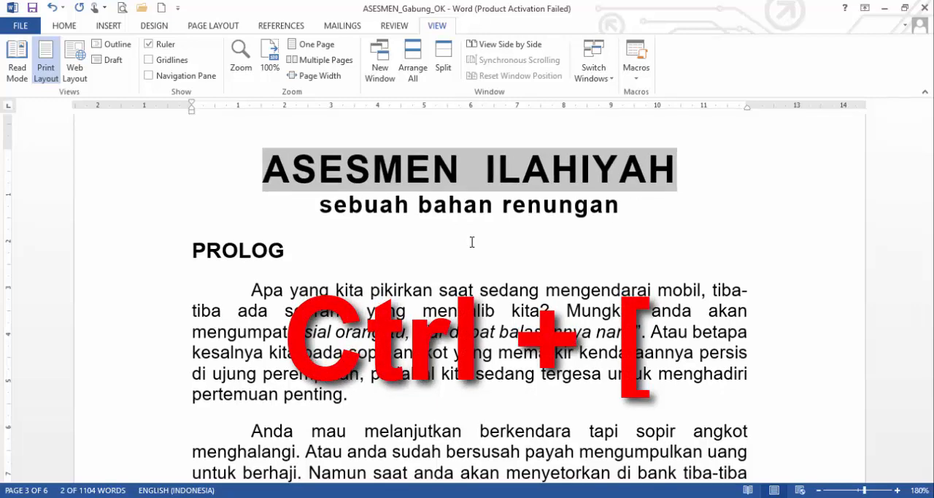
key(ctrl+bracketleft)
key(ctrl+bracketleft)
key(ctrl+bracketleft)
key(ctrl+bracketleft)
key(ctrl+bracketleft)
key(ctrl+bracketleft)
key(ctrl+bracketleft)
key(ctrl+bracketleft)
key(ctrl+bracketleft)
key(ctrl+bracketleft)
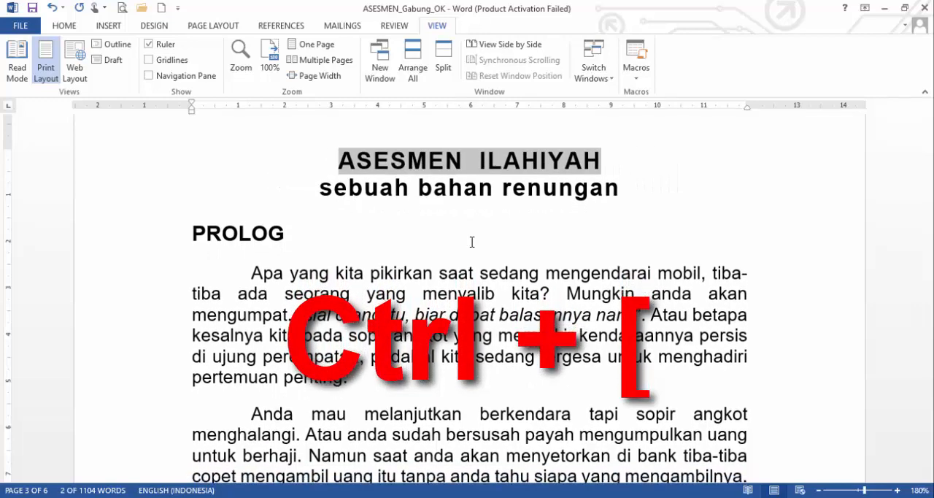
key(ctrl+bracketleft)
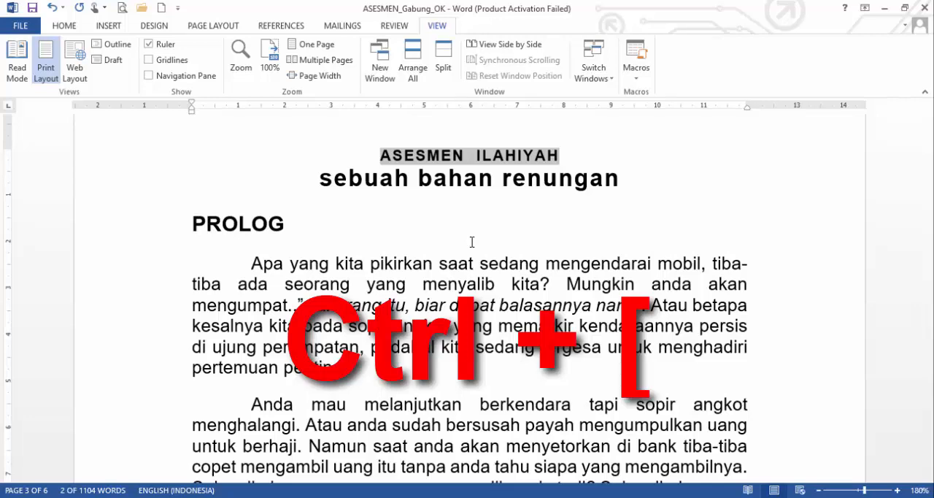
Step: Increase the title's font size in one-point steps until it is slightly wider than the subtitle, and deselect it
key(ctrl+bracketright)
key(ctrl+bracketright)
key(ctrl+bracketright)
key(ctrl+bracketright)
key(ctrl+bracketright)
key(ctrl+bracketright)
key(ctrl+bracketright)
key(ctrl+bracketright)
key(ctrl+bracketright)
key(ctrl+bracketright)
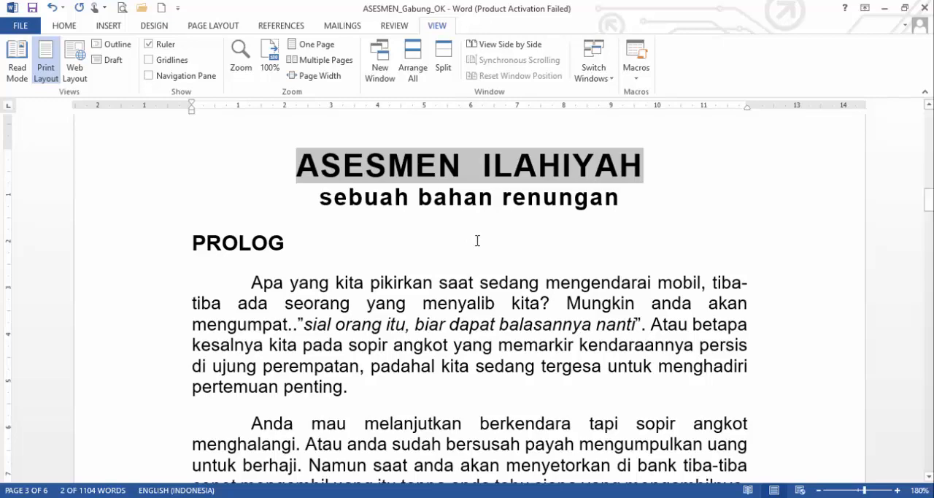
click(477, 241)
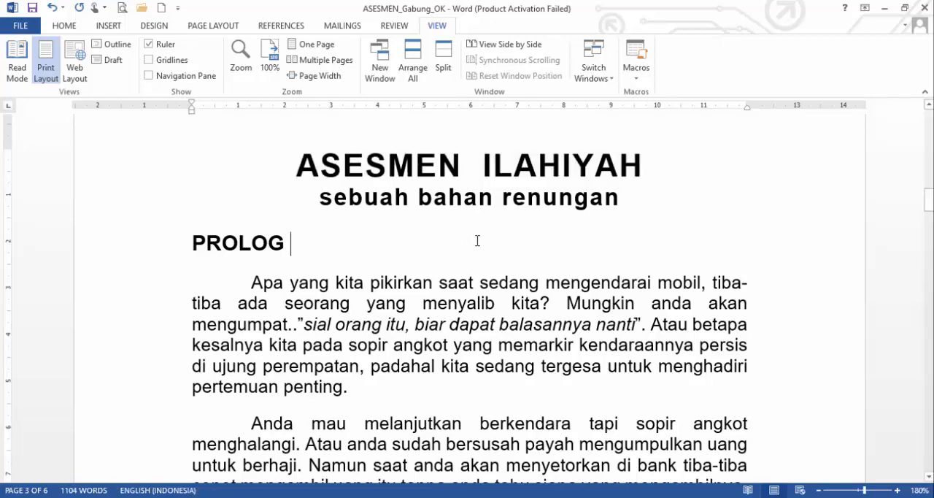
Step: Add several empty paragraphs after the final quotation (QS. Al Qiyamah) on the document's last page
scroll(477, 241, down, 5)
scroll(477, 241, up, 1)
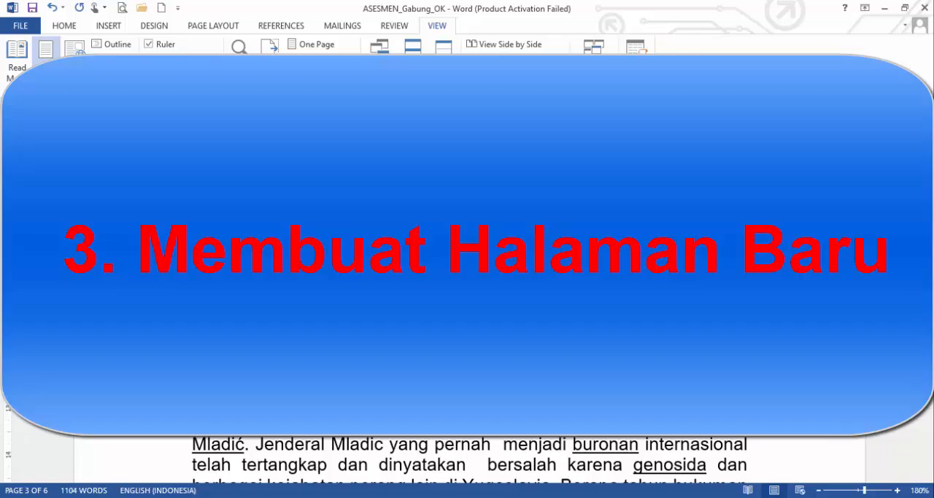
scroll(389, 261, down, 8)
scroll(390, 261, down, 20)
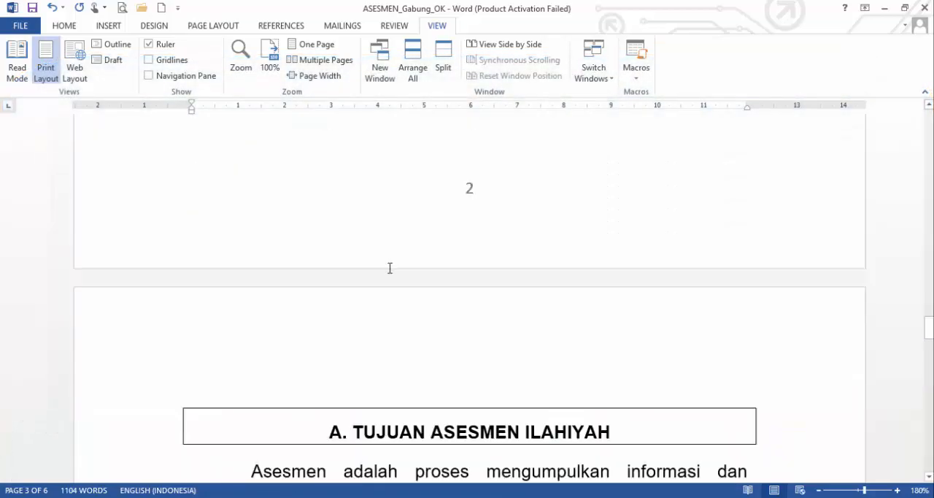
scroll(389, 271, down, 8)
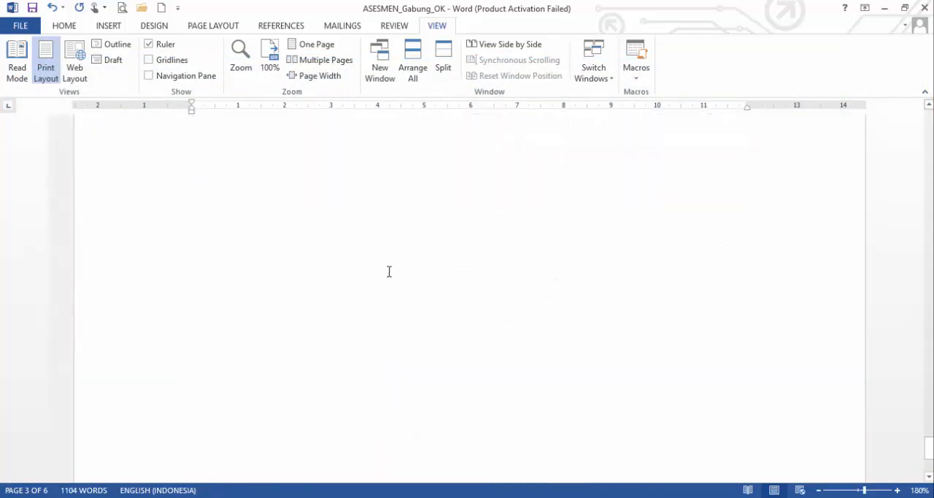
scroll(389, 271, up, 10)
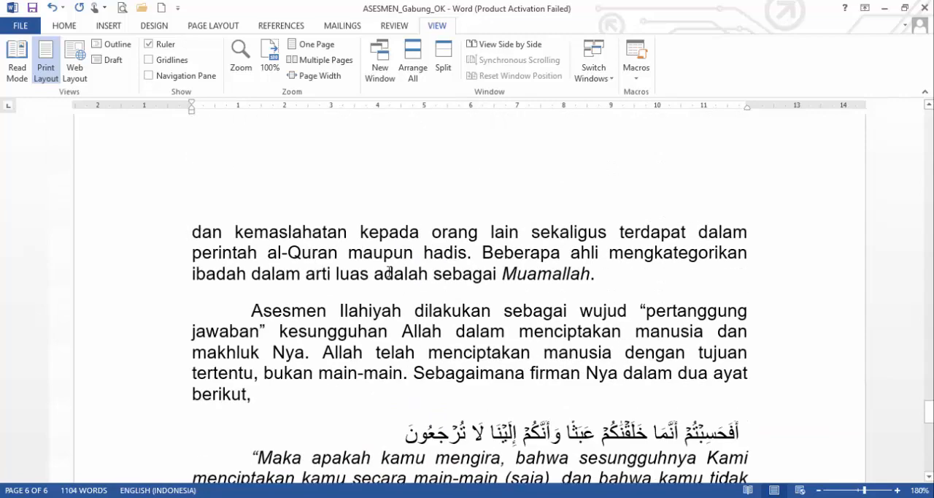
scroll(389, 272, down, 5)
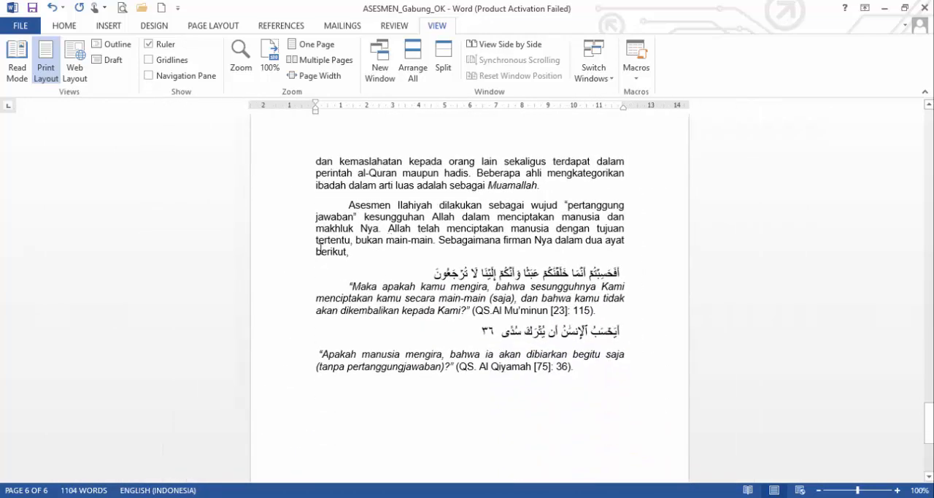
click(584, 378)
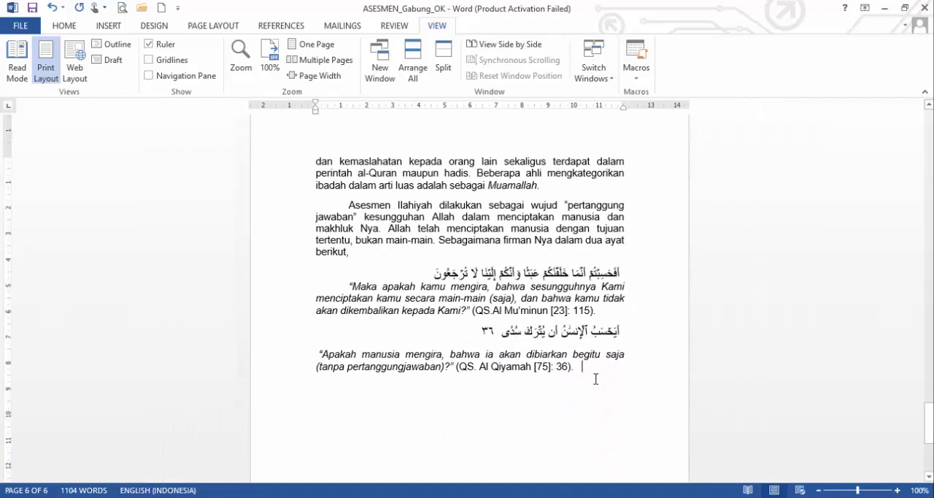
key(Return)
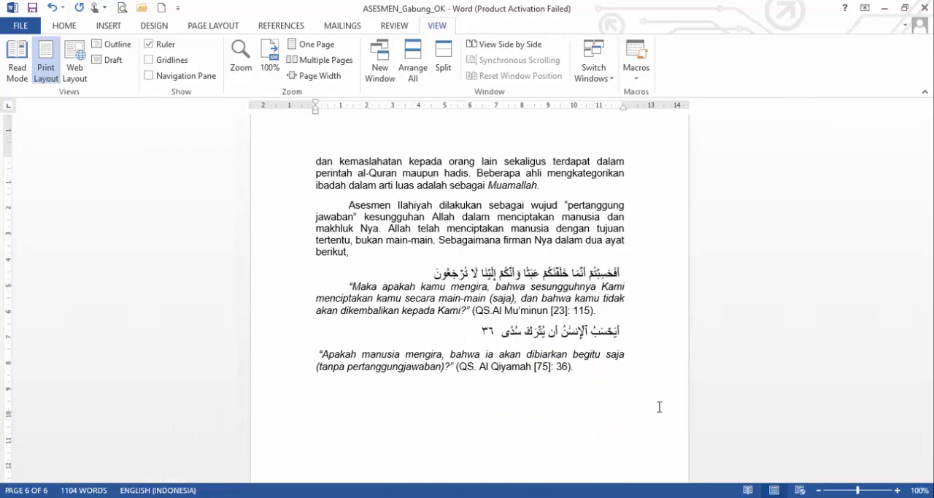
scroll(659, 407, down, 5)
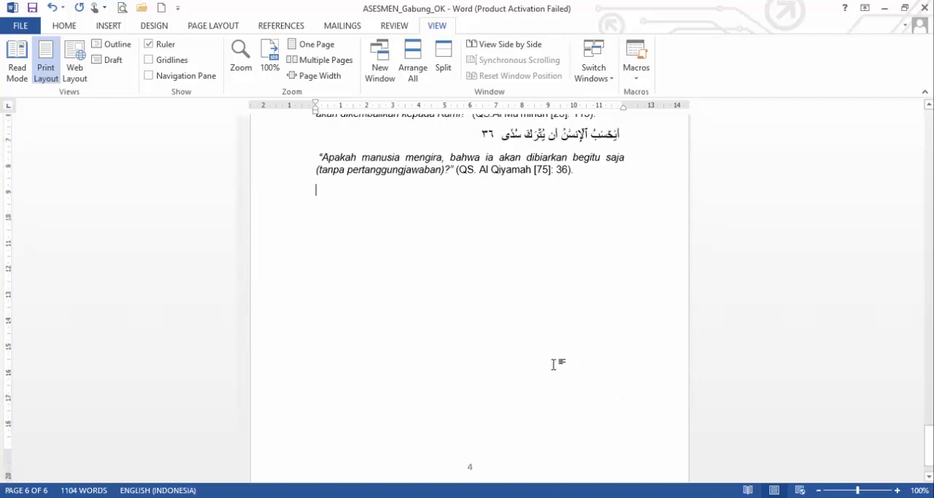
scroll(456, 404, down, 1)
scroll(455, 404, up, 2)
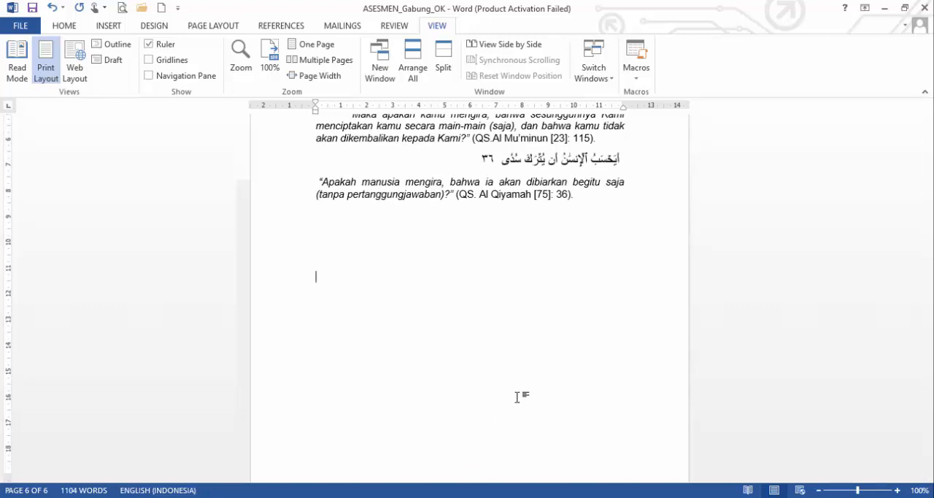
Step: Delete the extra empty paragraphs below the final quotation, keeping one, and insert a page break there to start a new page
key(BackSpace)
key(BackSpace)
key(BackSpace)
key(BackSpace)
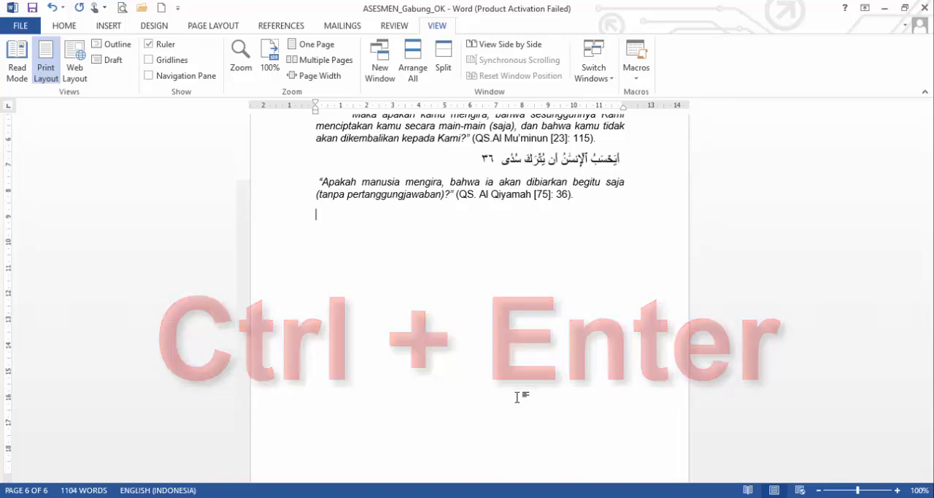
key(ctrl+Return)
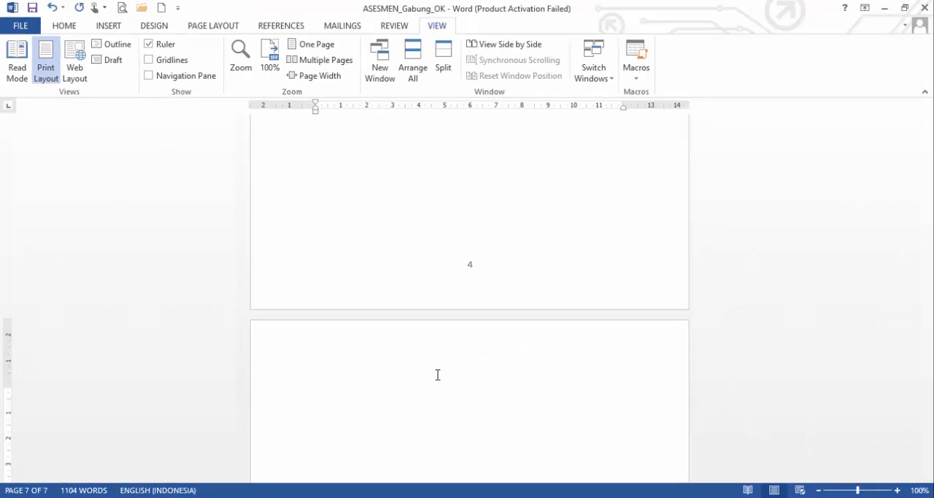
scroll(438, 375, up, 15)
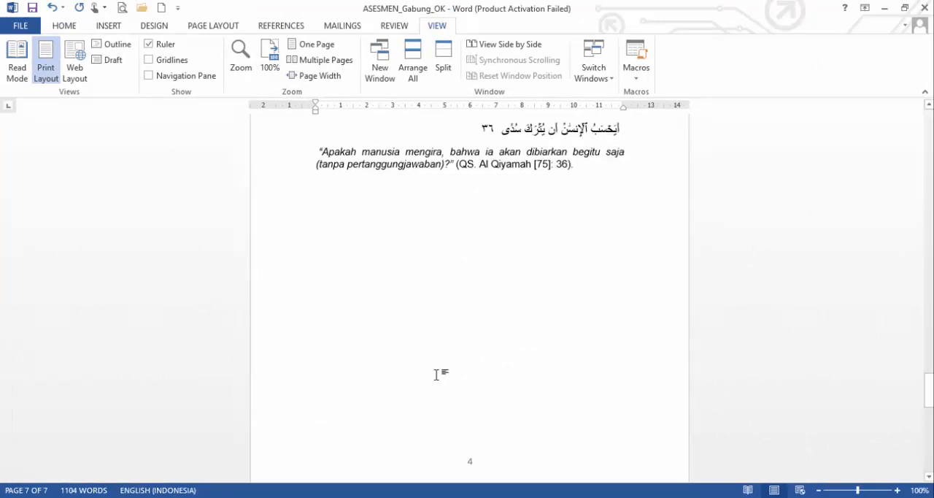
scroll(438, 374, up, 15)
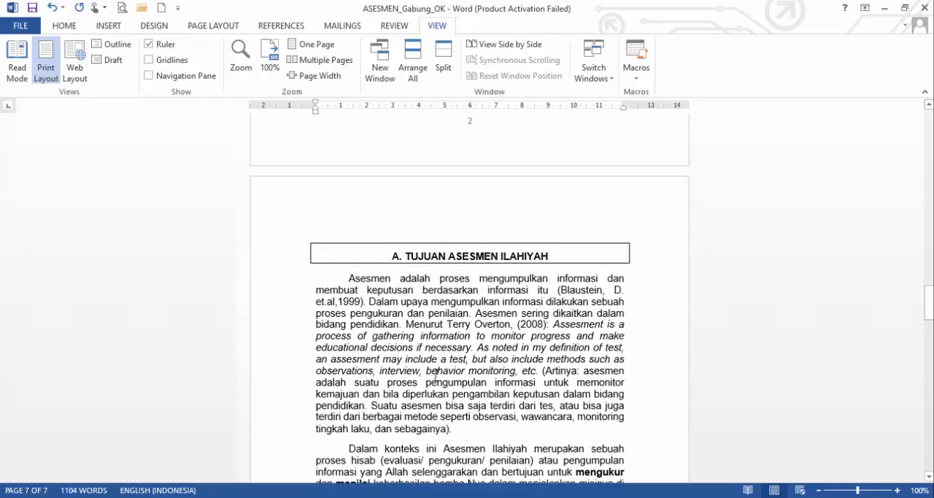
scroll(438, 375, up, 5)
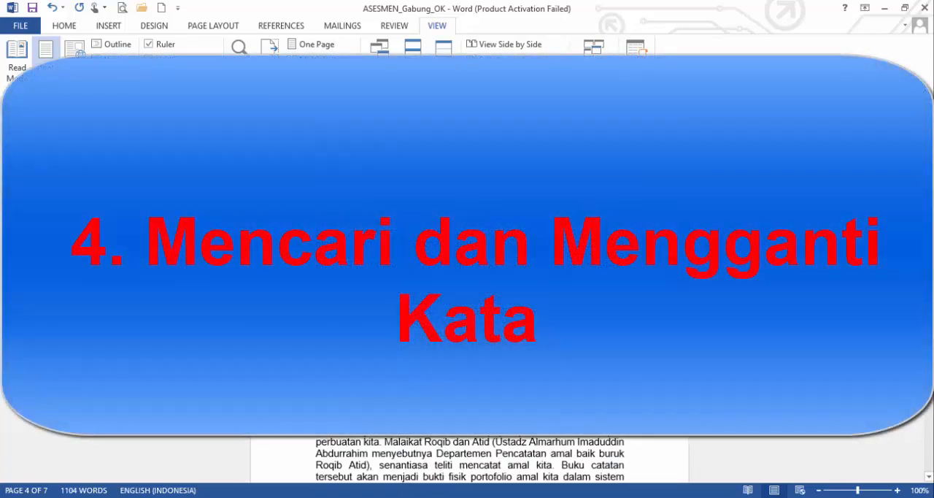
scroll(438, 375, up, 15)
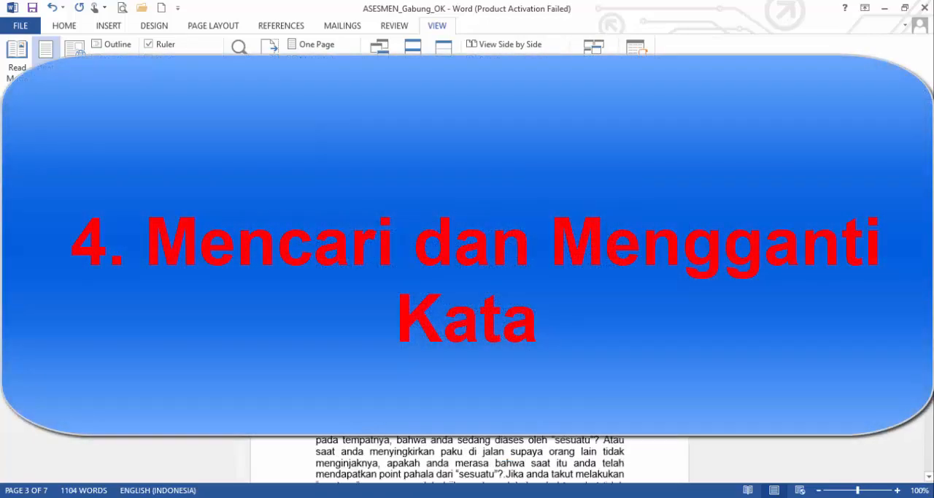
scroll(471, 458, down, 1)
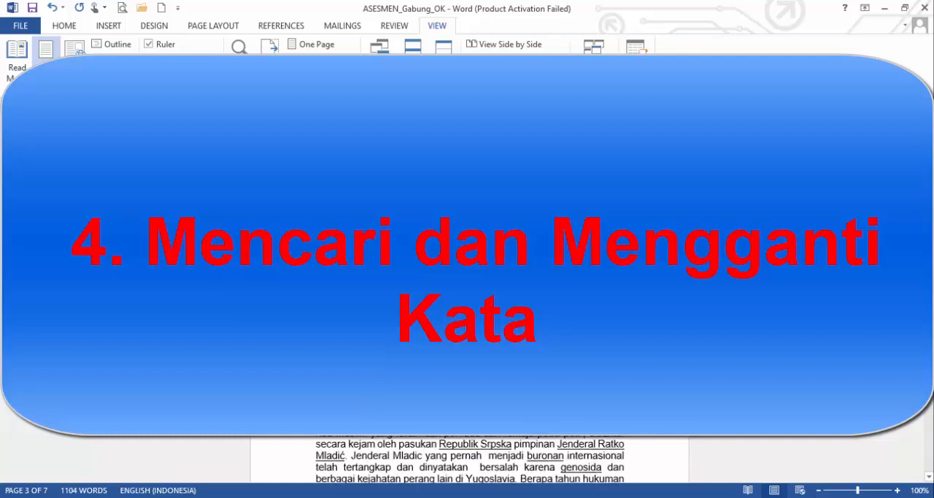
scroll(470, 458, up, 5)
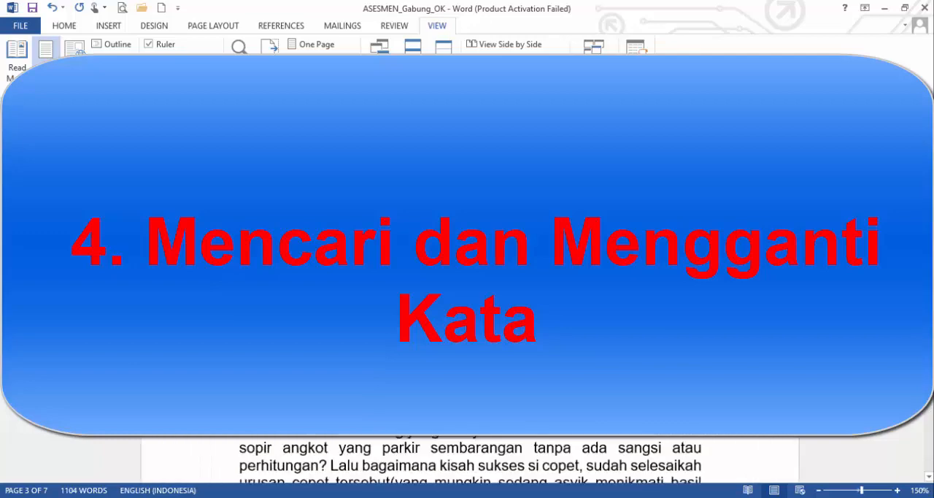
scroll(470, 458, up, 1)
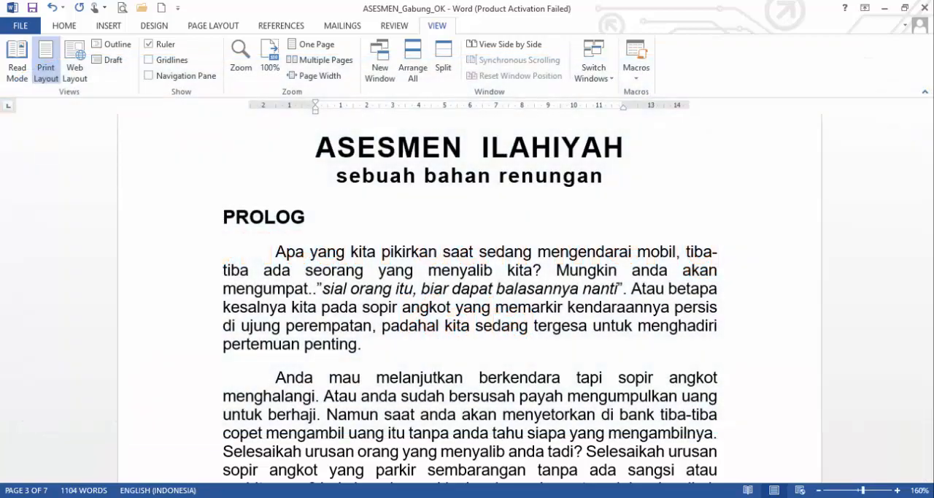
Step: Switch to the EDIT FIX FILOSOFI DAN PARADIGMA PROFESI KEBIDANAN document and show its first paragraph under SEKAPUR SIRIH
mouse_move(167, 495)
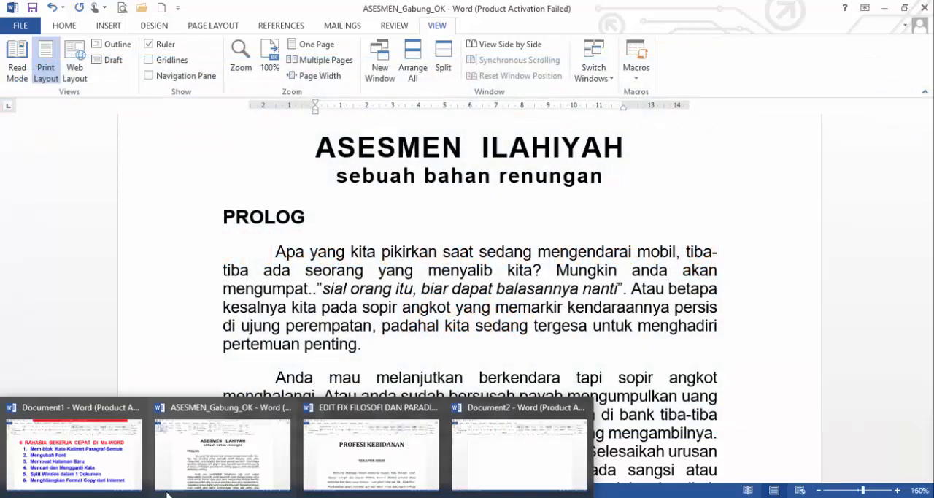
click(374, 452)
scroll(487, 321, down, 1)
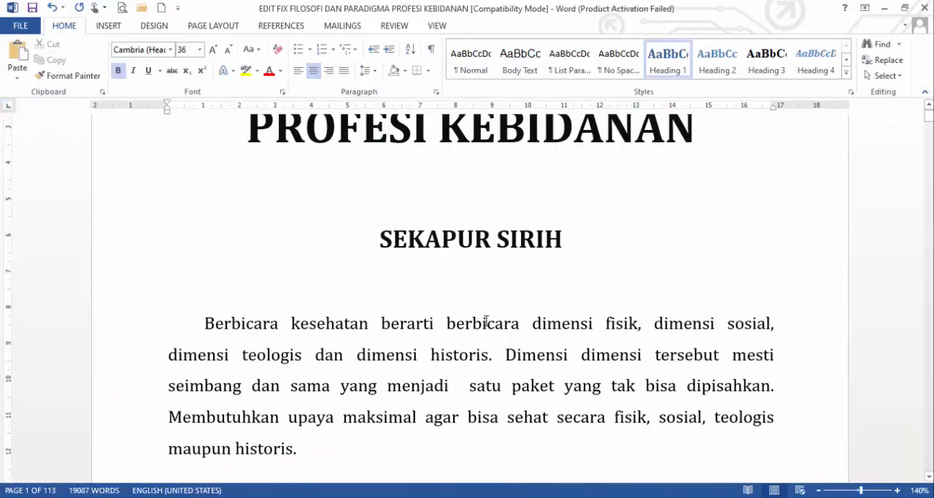
scroll(487, 320, down, 3)
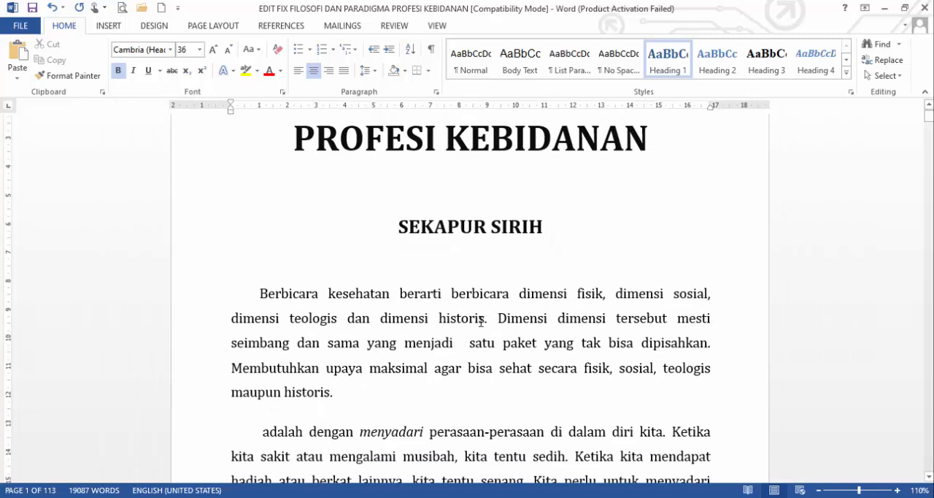
scroll(459, 324, up, 4)
scroll(459, 324, down, 1)
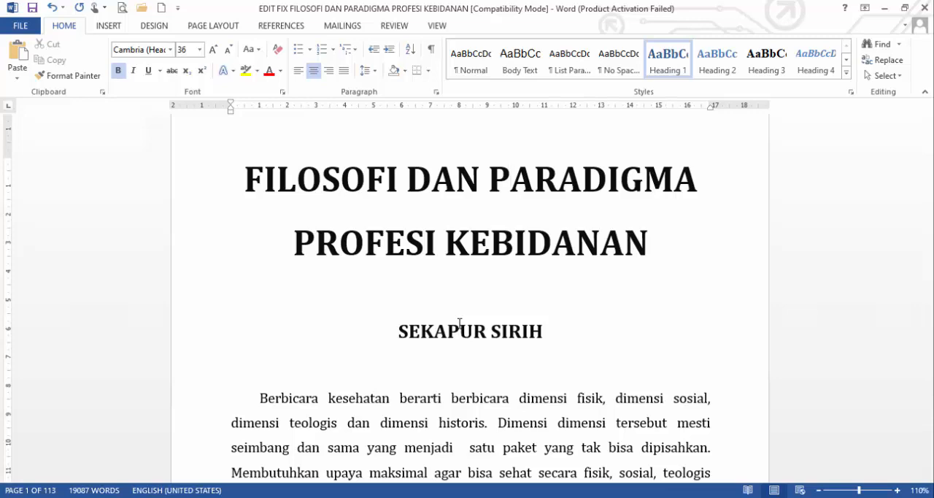
scroll(460, 323, down, 3)
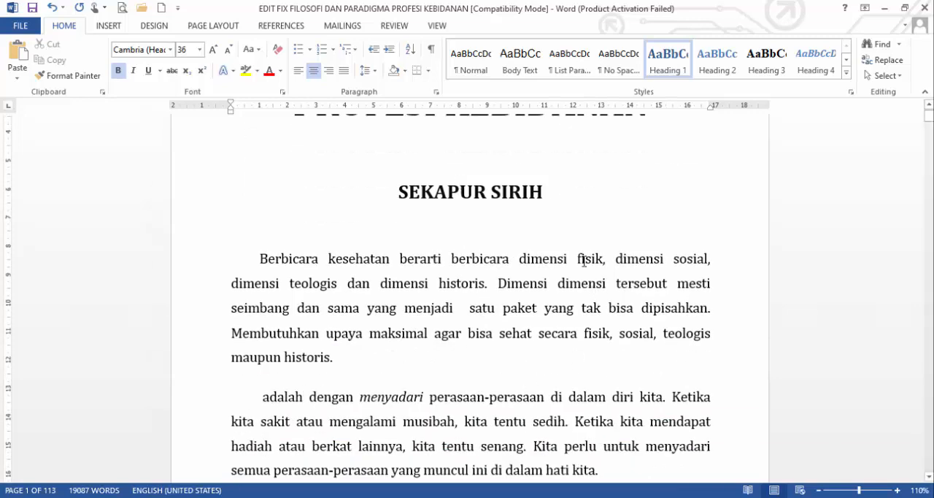
Step: Select the word "fisik" in the first paragraph under SEKAPUR SIRIH, and clear the selection
drag(579, 258, 603, 264)
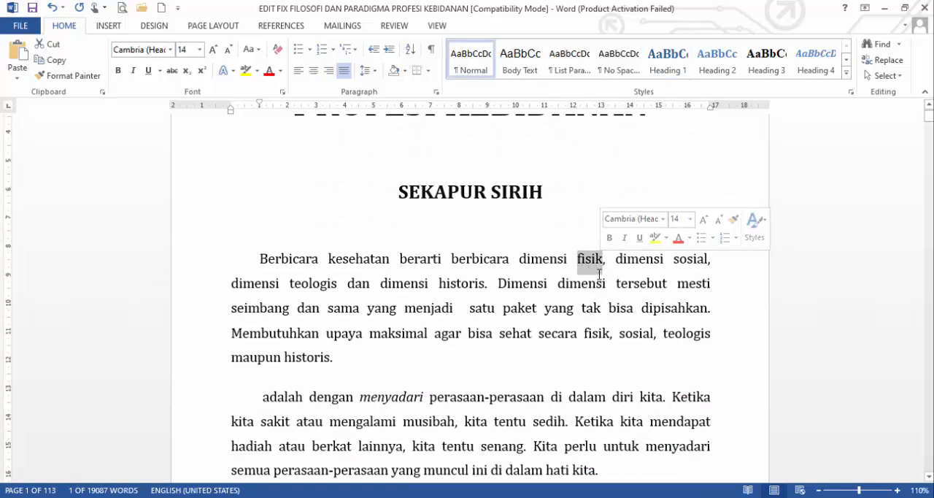
click(588, 263)
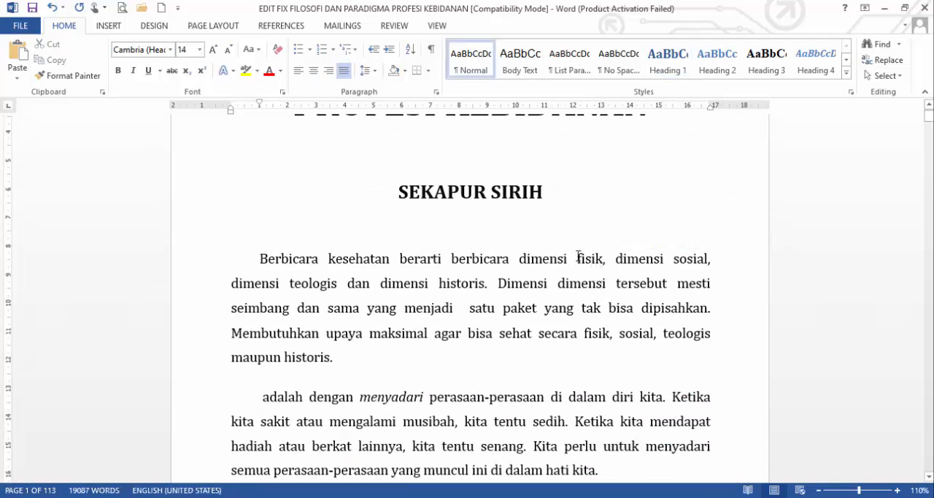
drag(602, 260, 603, 262)
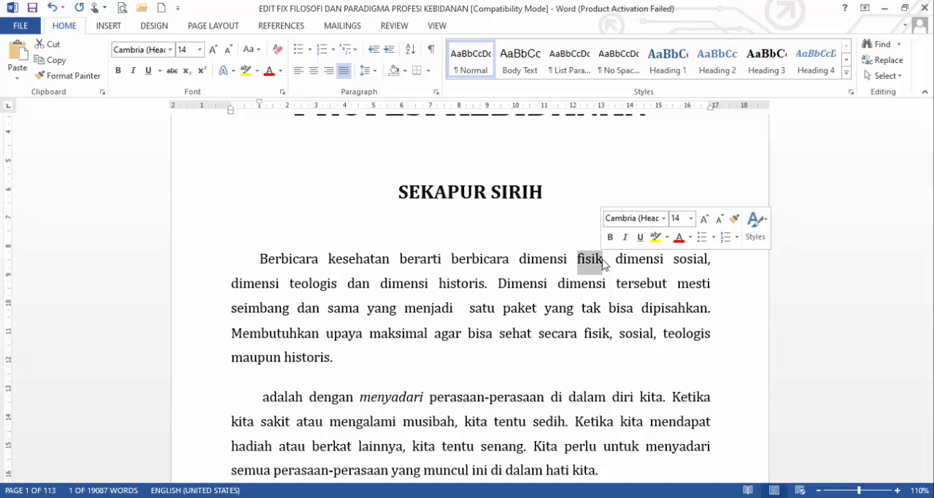
click(541, 261)
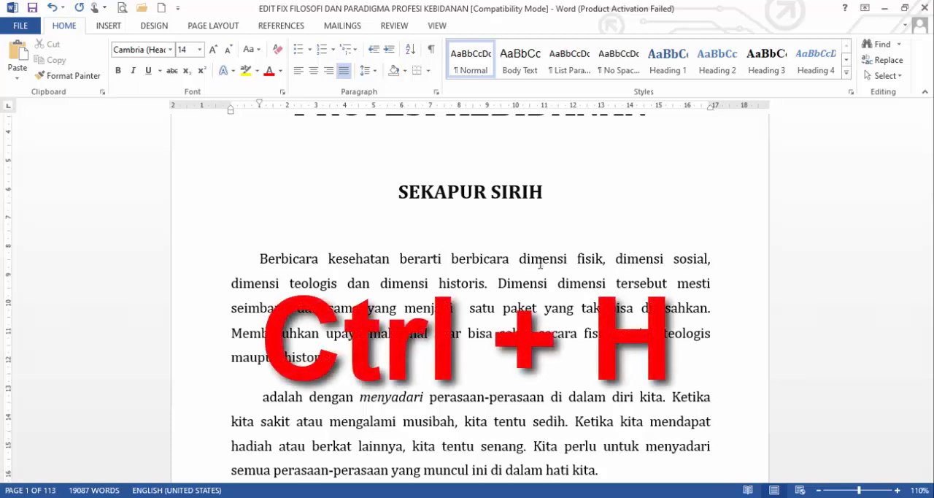
Step: Set up Find and Replace to search for "bidan" and replace it with "perawat"
key(ctrl+h)
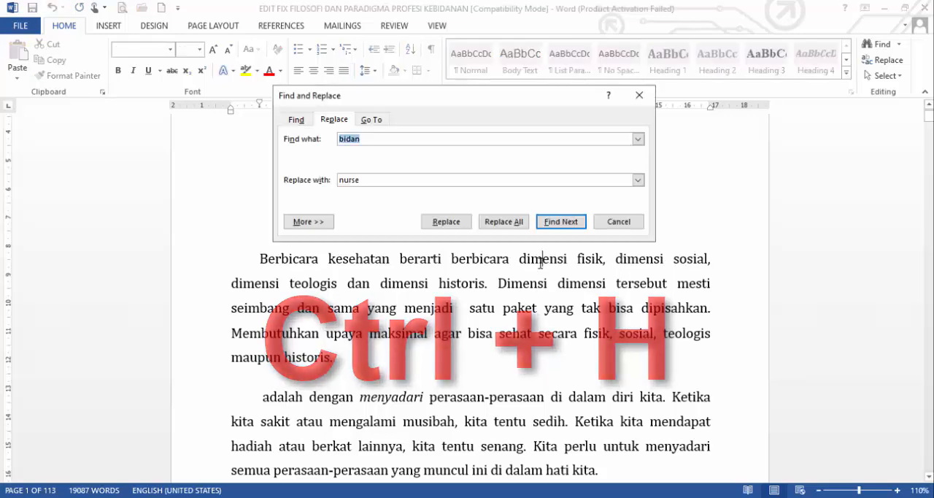
drag(384, 99, 145, 126)
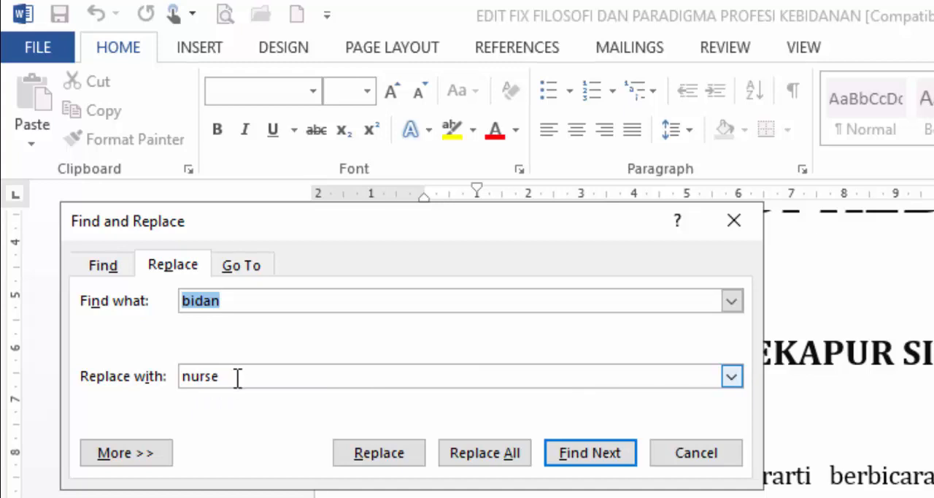
key(Tab)
key(BackSpace)
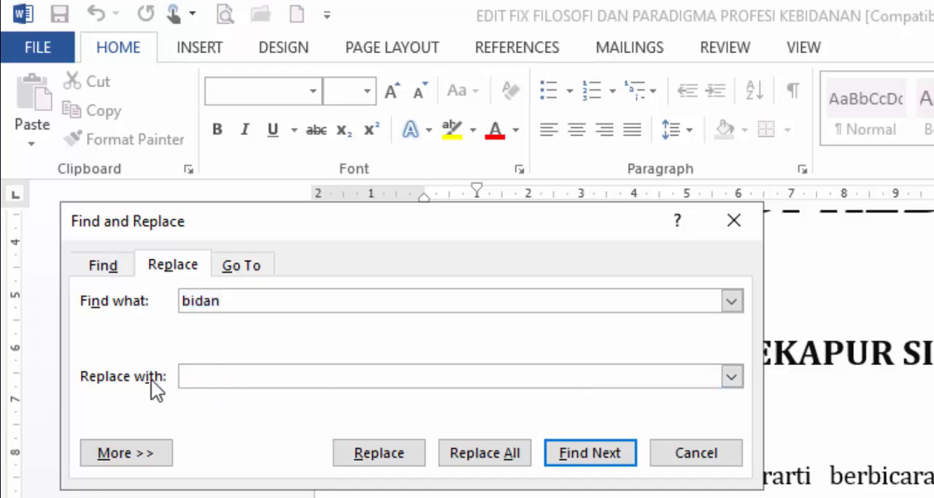
click(288, 301)
click(211, 375)
text(perawat)
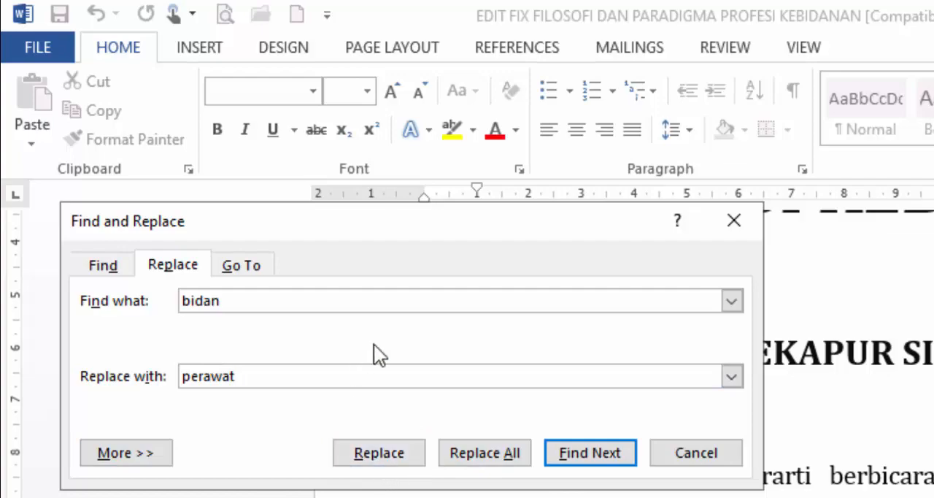
Step: Step through the matches for "bidan" up to the FILSAFAT KEBIDANAN entry in the table of contents
drag(355, 226, 338, 242)
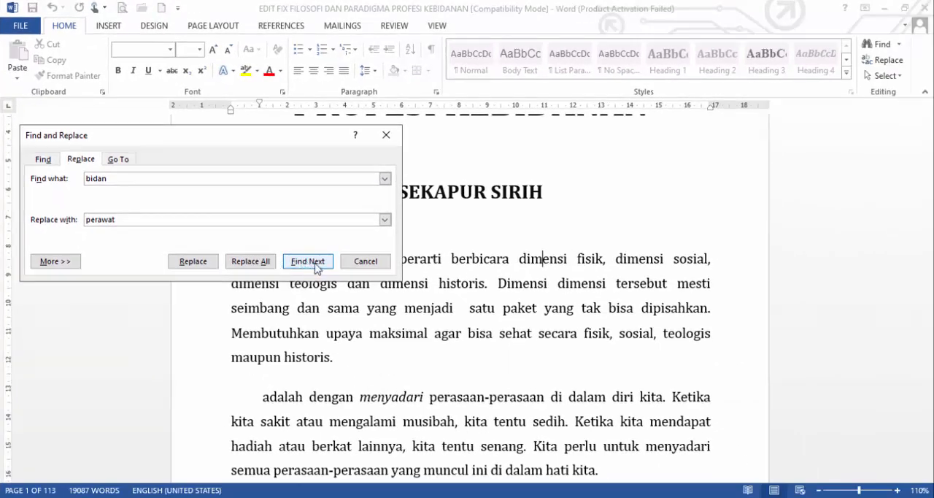
click(308, 262)
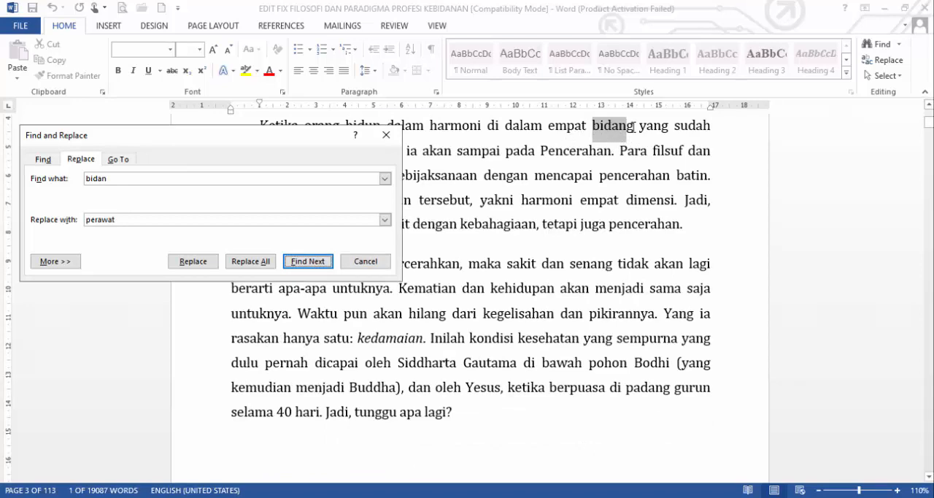
click(312, 262)
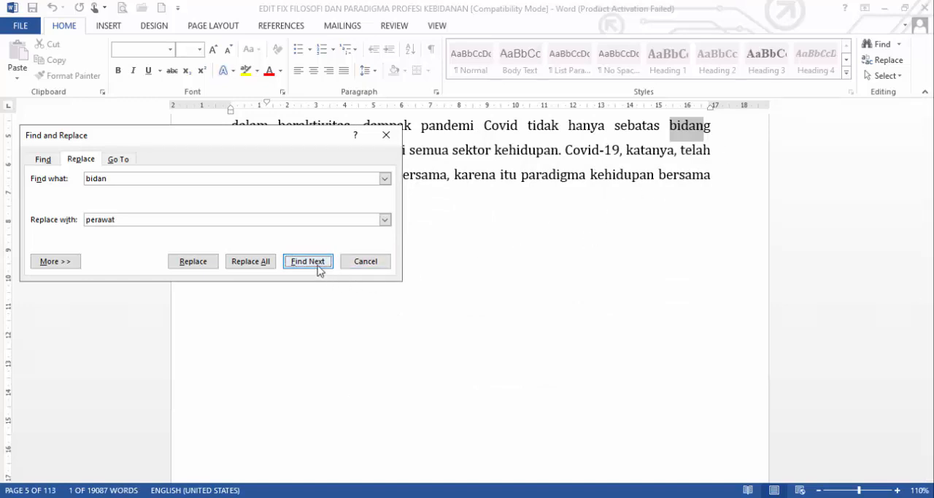
click(317, 267)
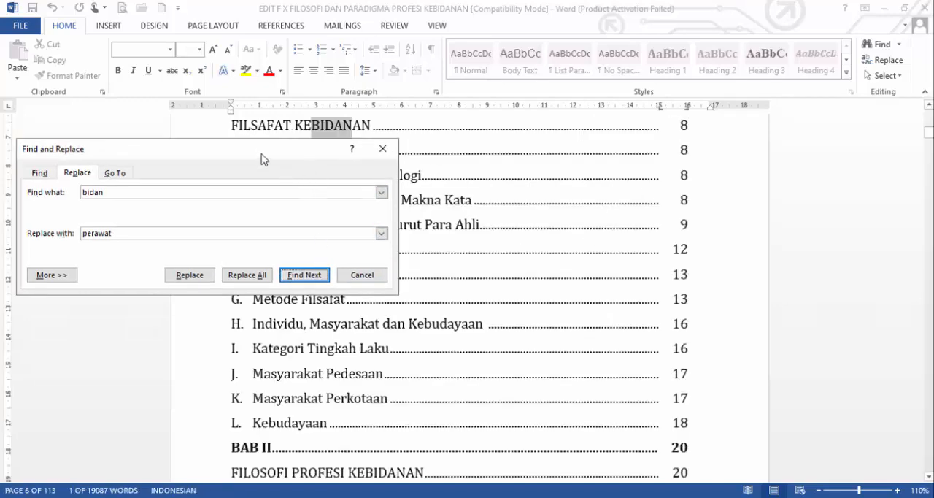
Step: Replace "bidan" with "perawat" one match at a time in the FILSAFAT KEBIDANAN, FILOSOFI PROFESI KEBIDANAN and Definisi Bidan table of contents entries
drag(263, 159, 260, 192)
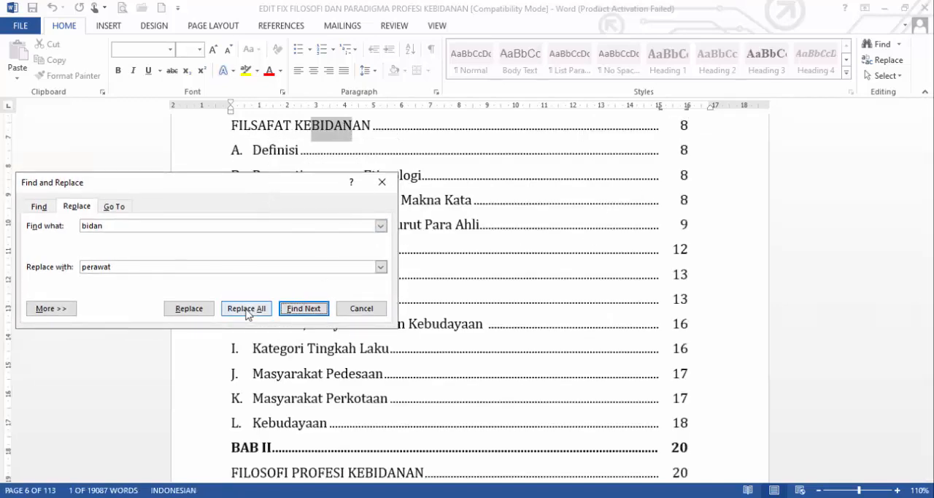
click(194, 314)
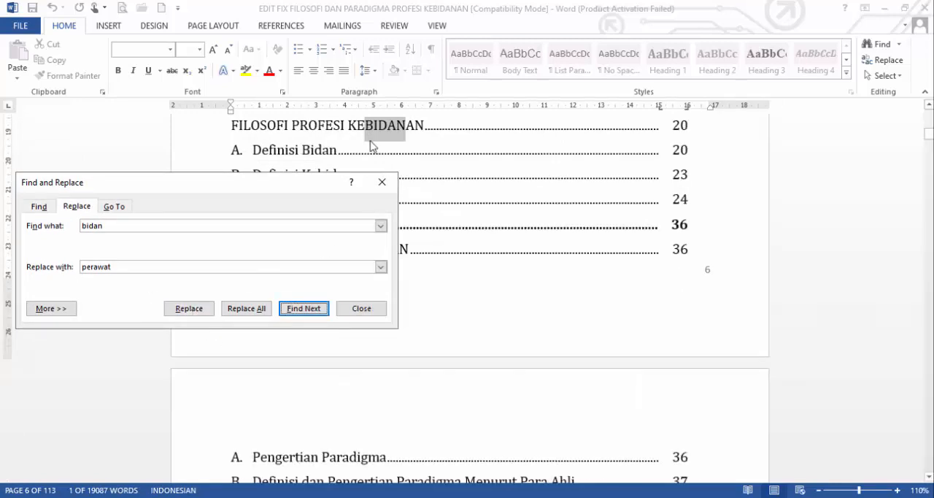
click(189, 308)
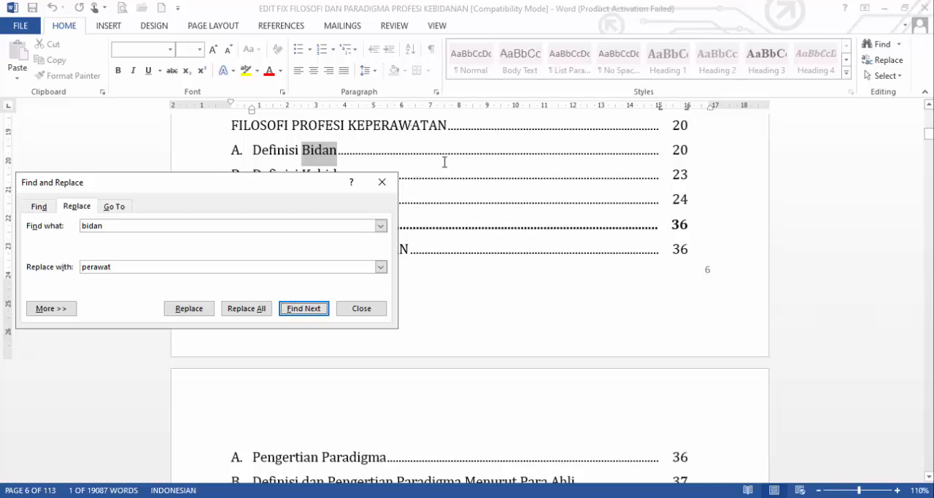
drag(270, 190, 283, 218)
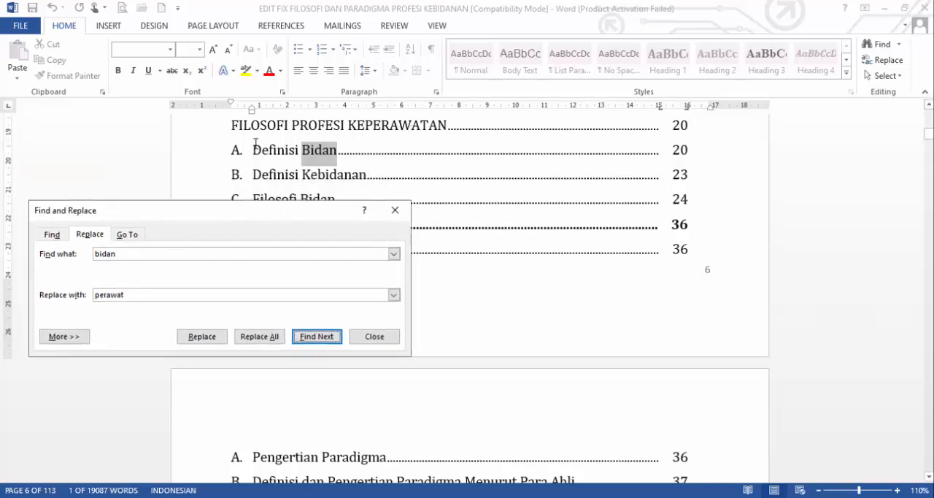
click(202, 337)
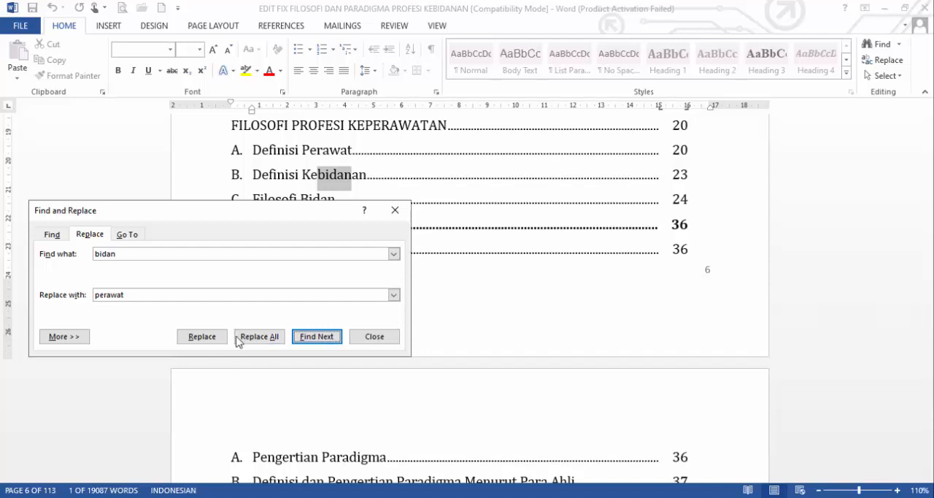
Step: Replace all remaining occurrences of "bidan" with "perawat" and return to the document text
click(260, 339)
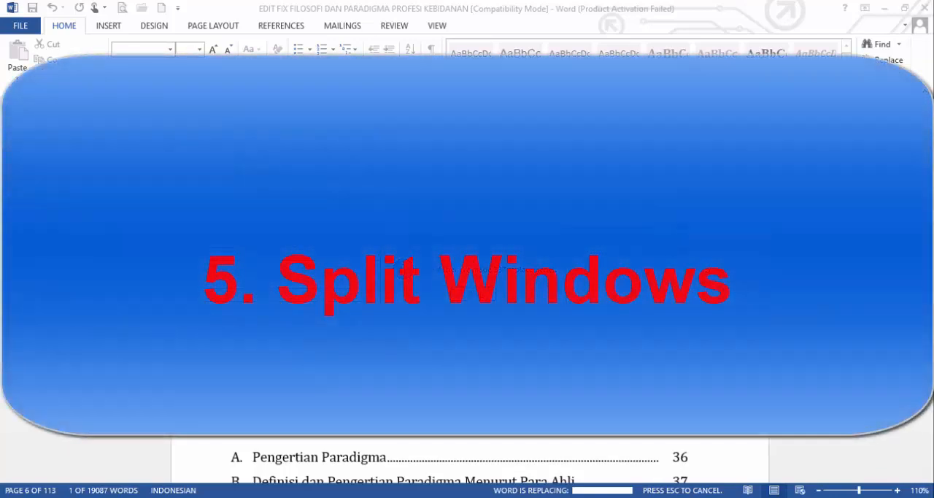
click(479, 295)
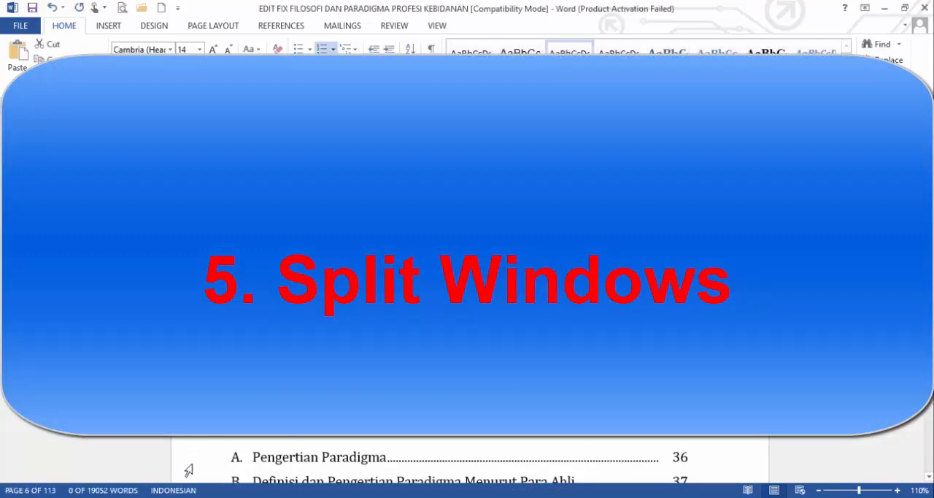
mouse_move(184, 497)
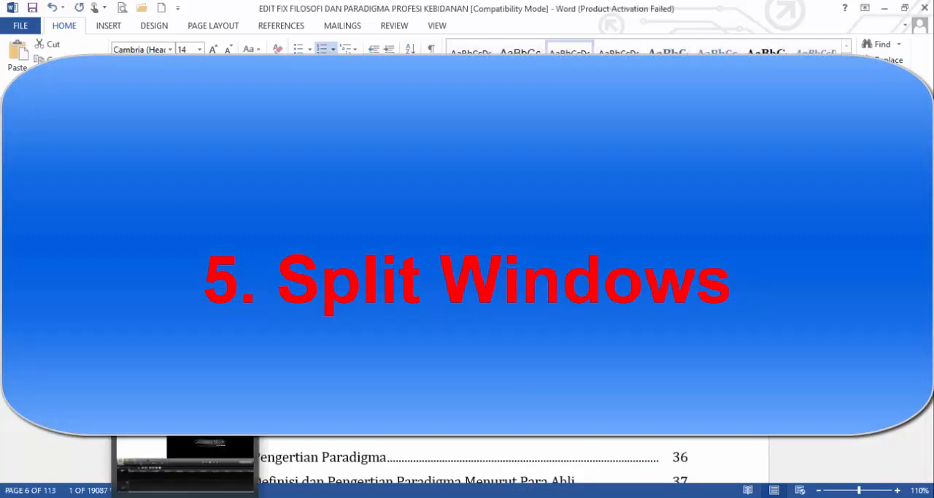
mouse_move(226, 496)
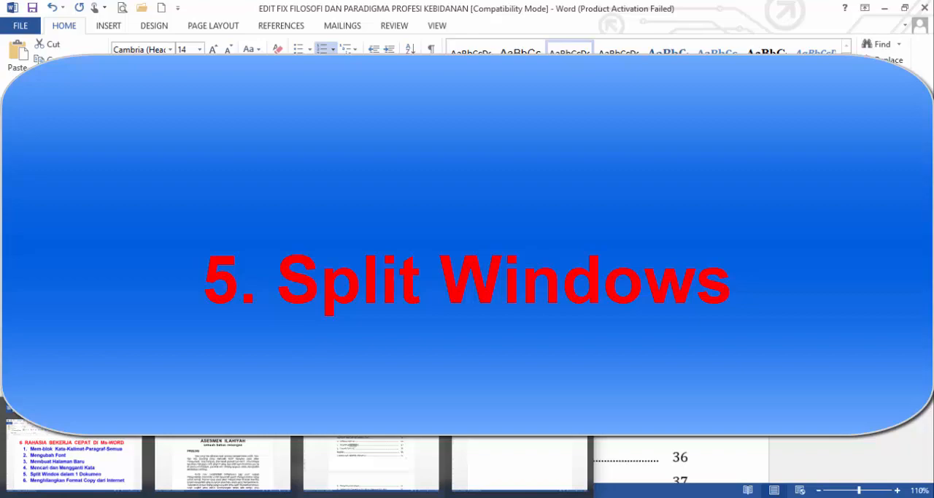
click(370, 460)
click(409, 328)
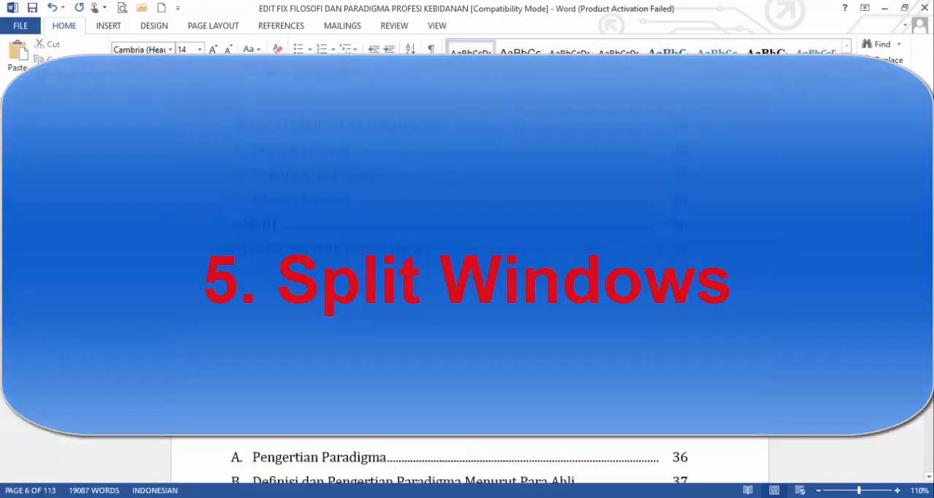
Step: Look through the table of contents, the opening pages and the start of BAB I at a reduced zoom
scroll(577, 281, up, 10)
scroll(577, 281, down, 2)
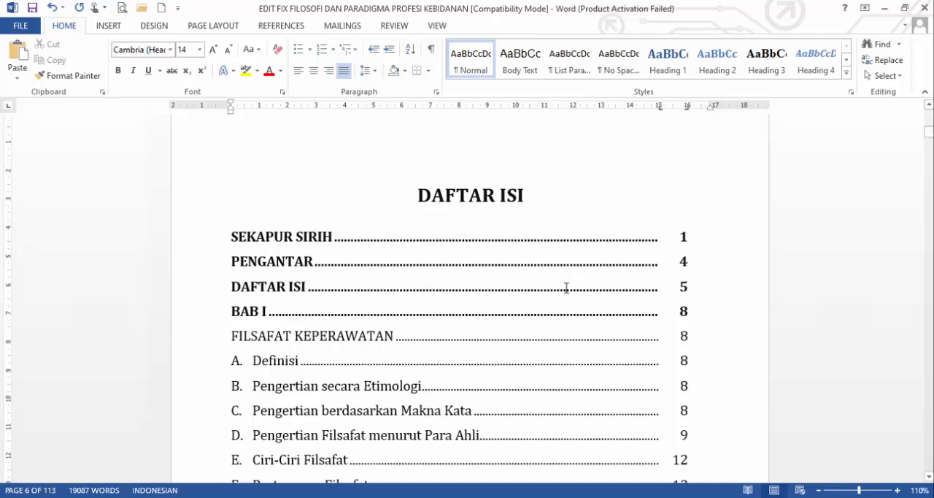
scroll(568, 288, down, 2)
scroll(568, 288, up, 2)
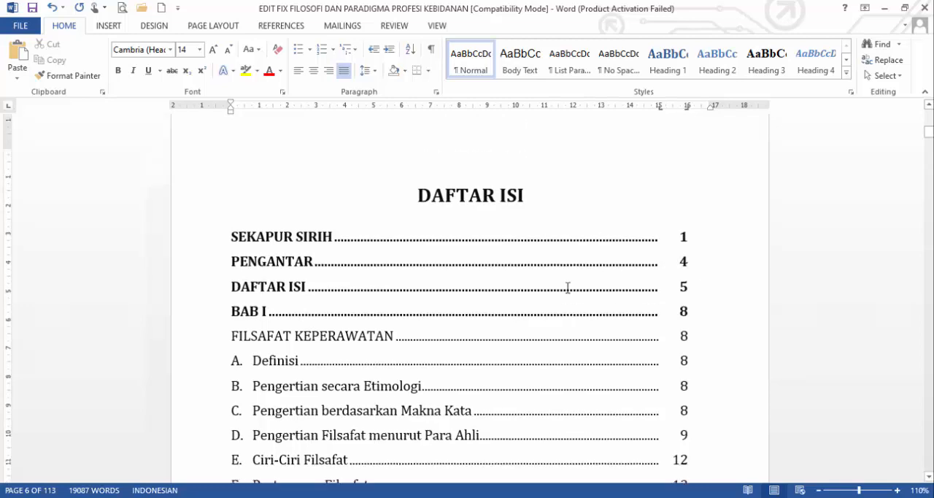
scroll(568, 287, down, 2)
scroll(568, 288, up, 1)
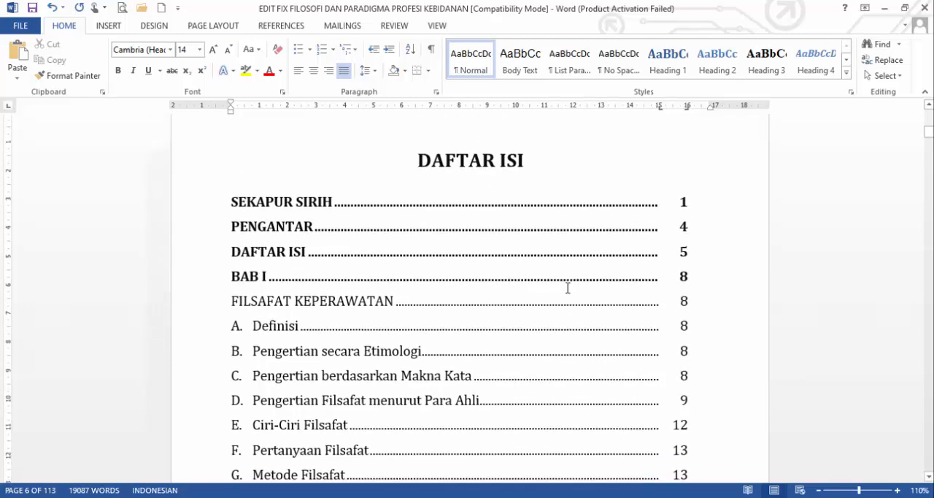
scroll(568, 288, down, 3)
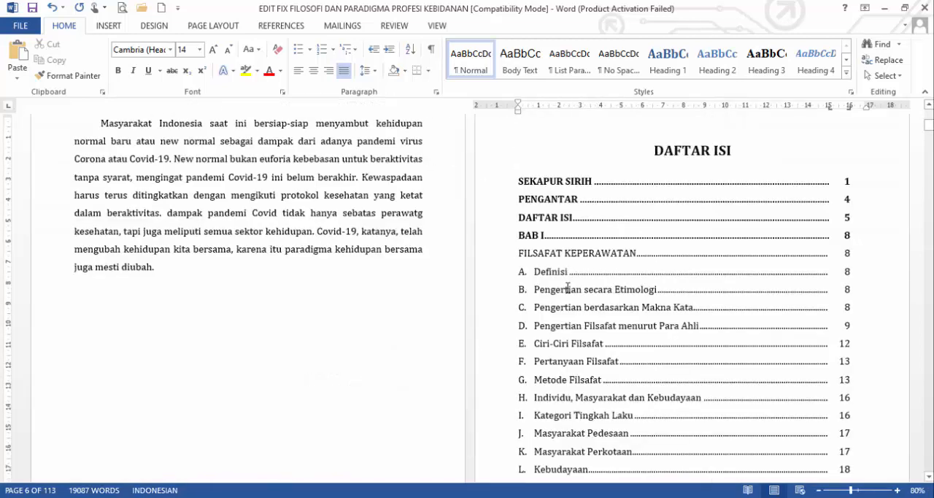
scroll(568, 287, up, 1)
scroll(568, 288, up, 12)
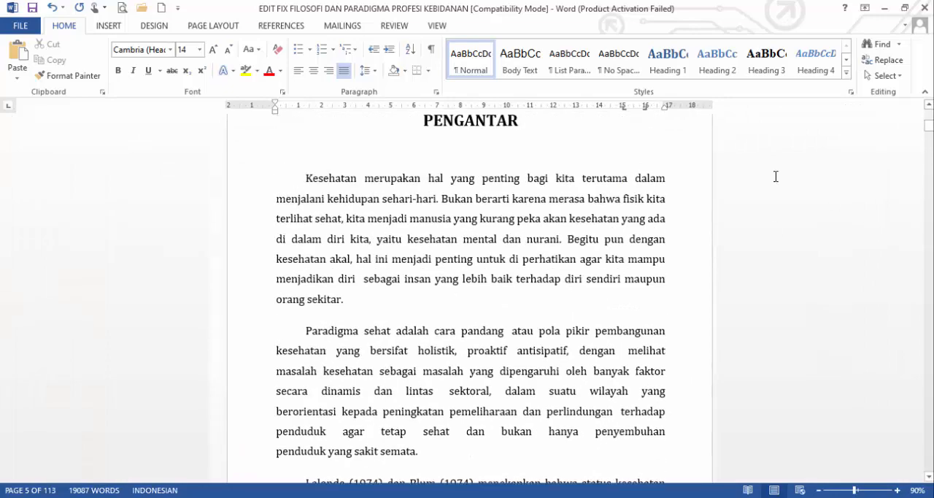
scroll(558, 257, up, 20)
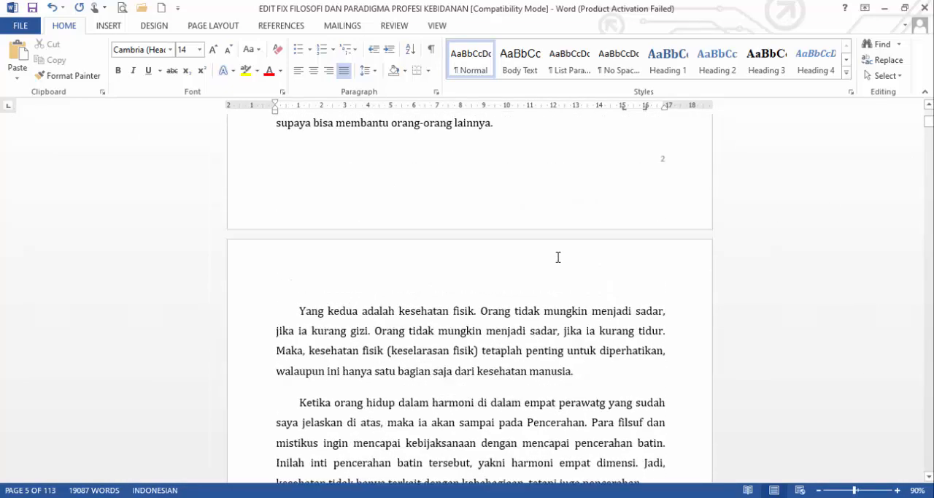
scroll(558, 257, up, 6)
scroll(891, 190, down, 2)
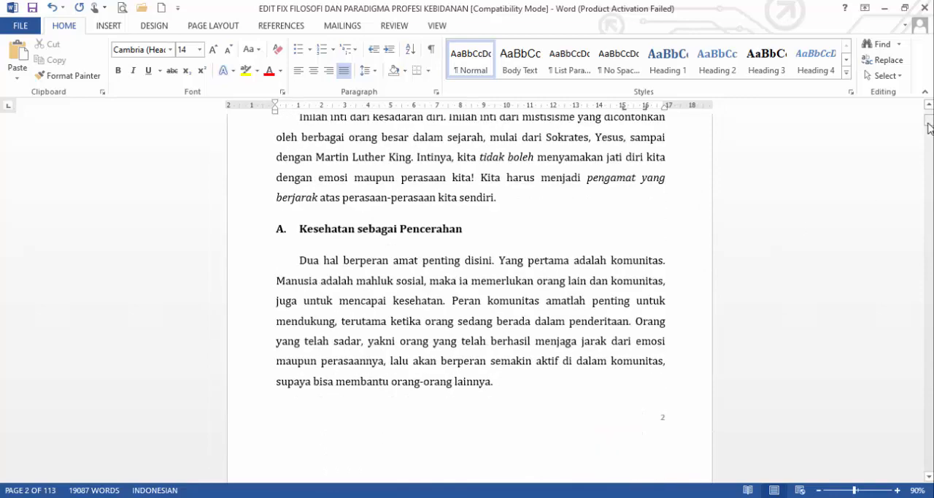
drag(929, 129, 929, 135)
scroll(582, 290, up, 3)
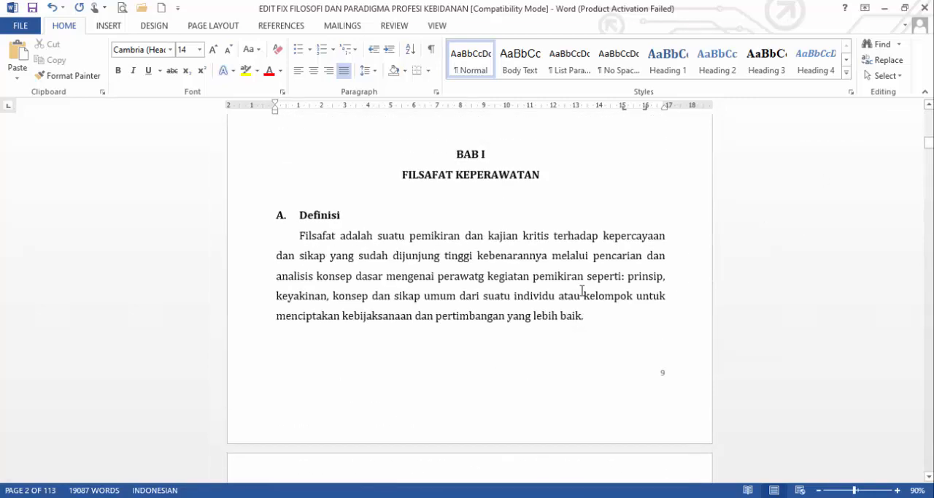
Step: Return to the start of the DAFTAR ISI table of contents and split the document window into two panes
scroll(581, 291, up, 10)
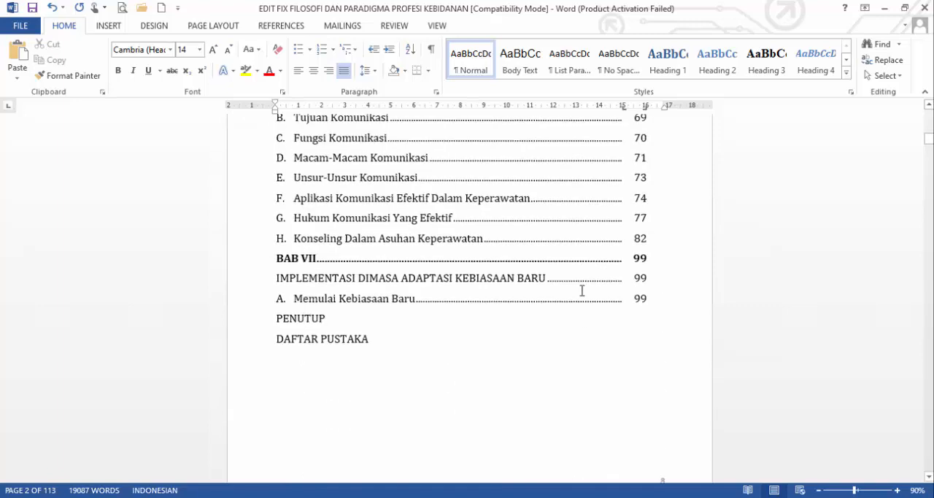
scroll(582, 290, up, 4)
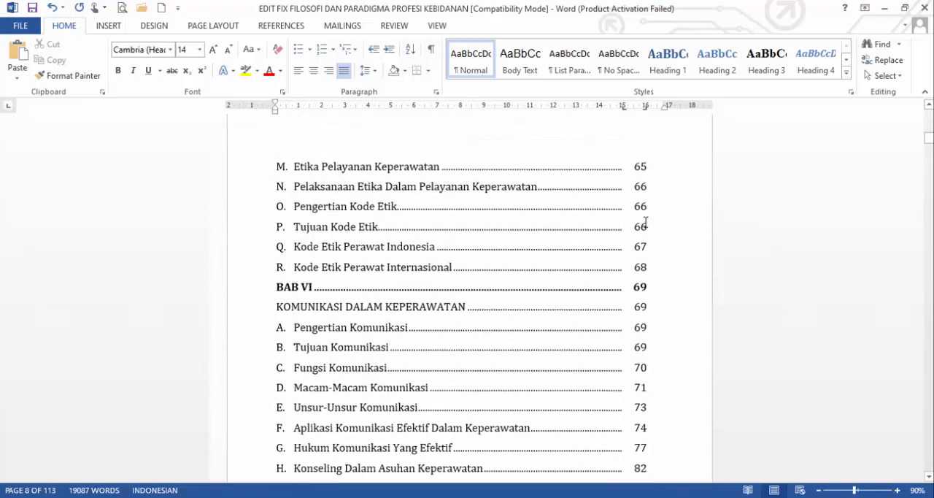
click(644, 226)
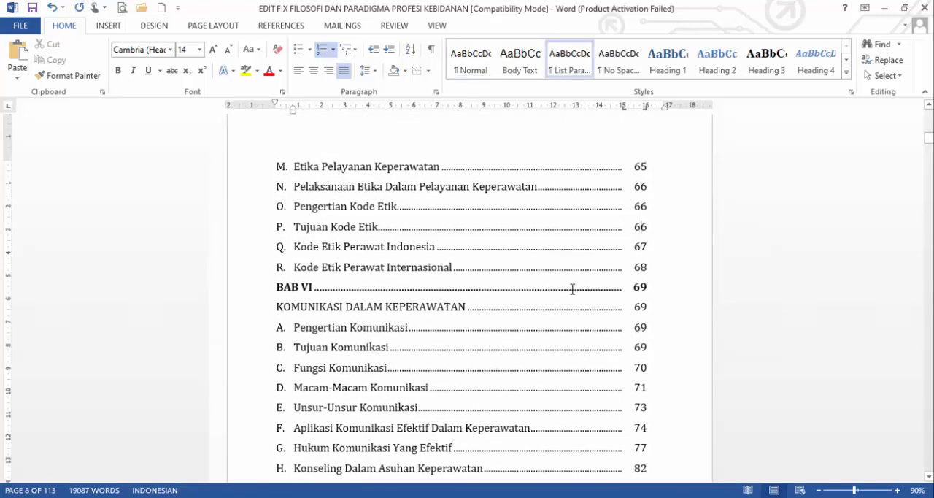
scroll(531, 288, up, 3)
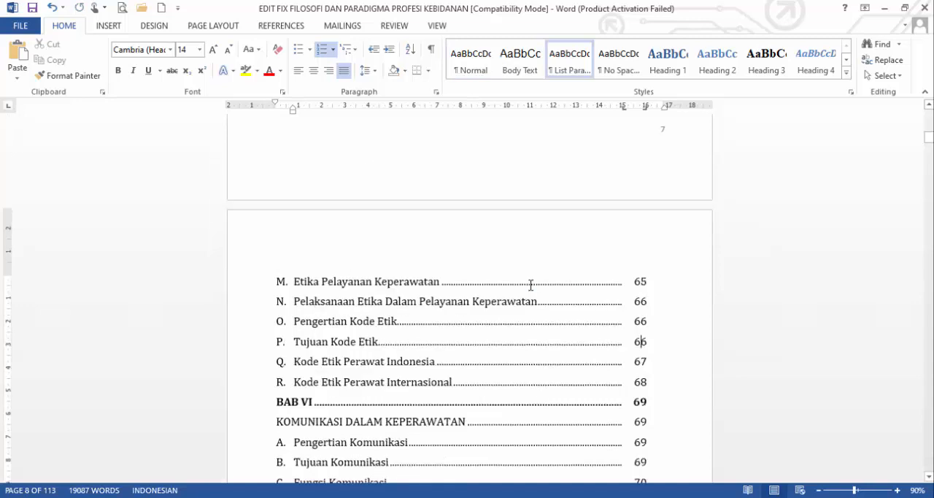
scroll(532, 291, up, 6)
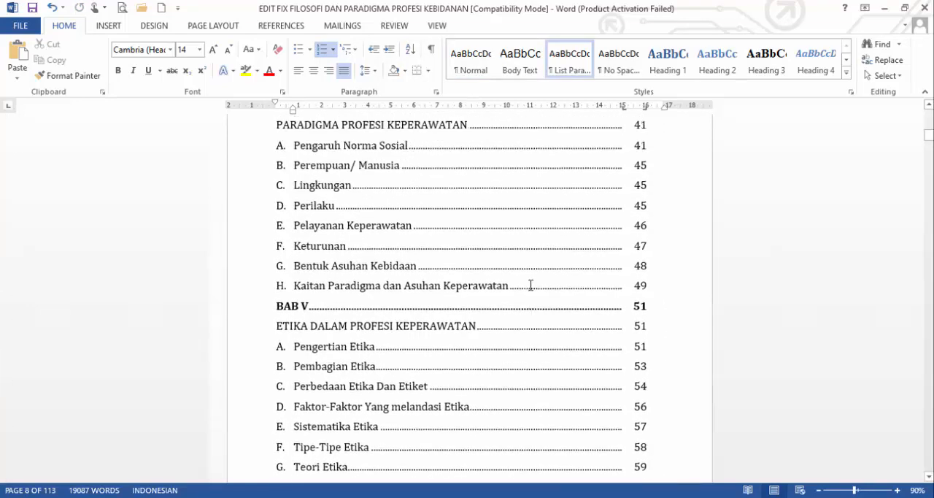
scroll(531, 285, up, 8)
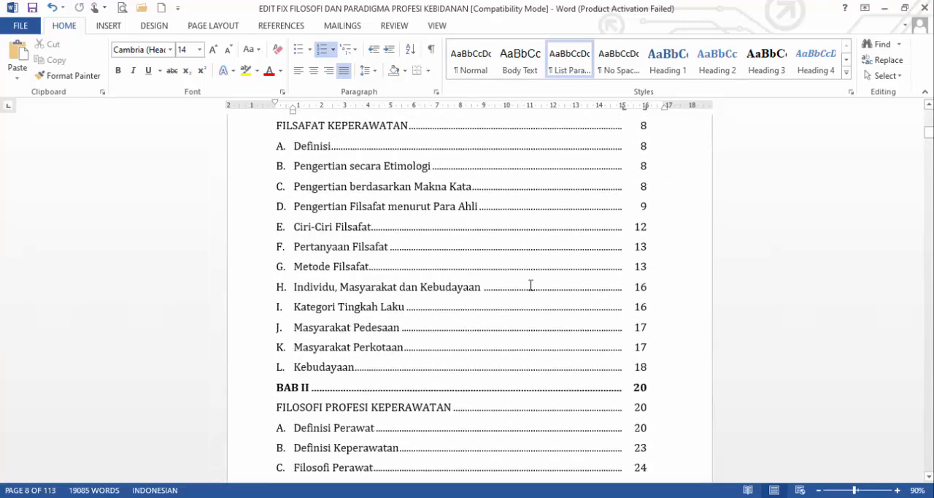
scroll(531, 285, up, 2)
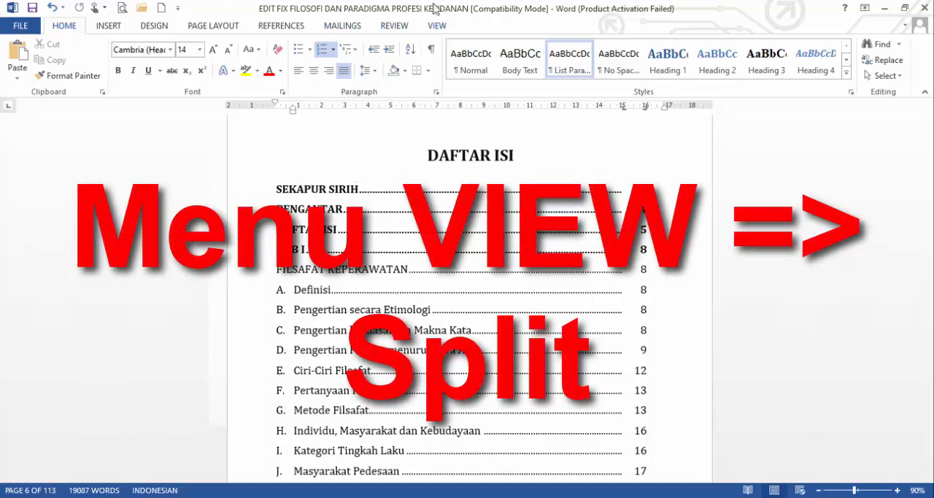
click(438, 27)
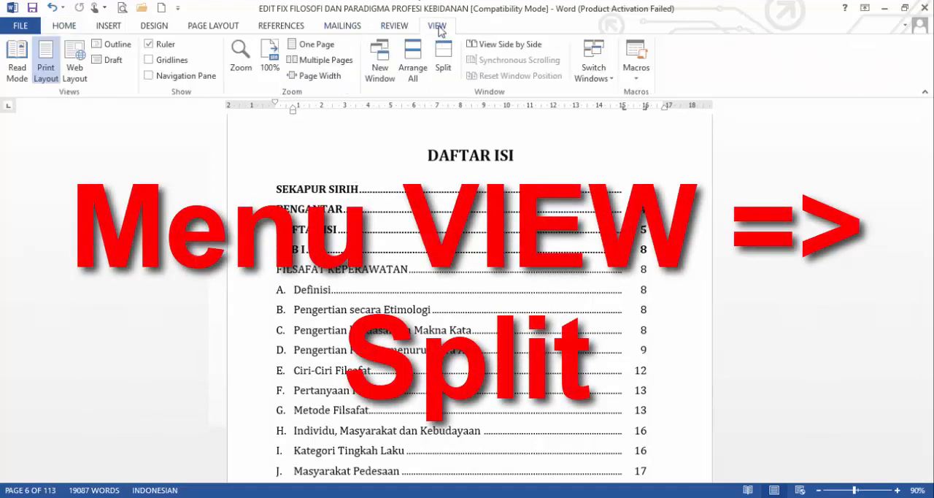
click(442, 62)
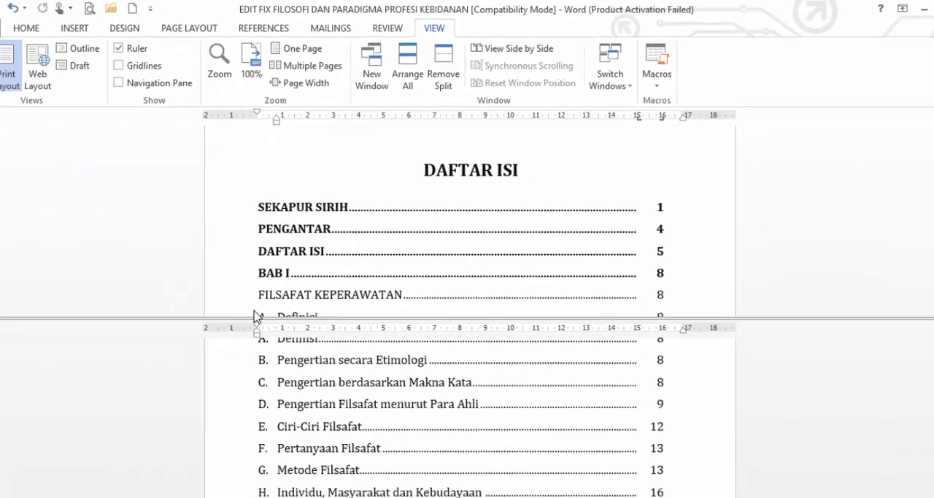
Step: Look through the table of contents in the two panes, moving each pane independently of the other
scroll(573, 155, down, 3)
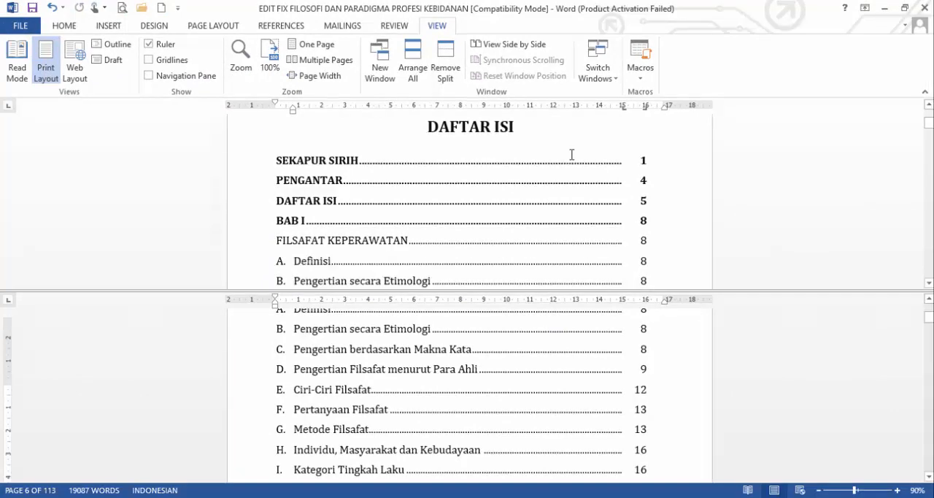
scroll(572, 155, up, 3)
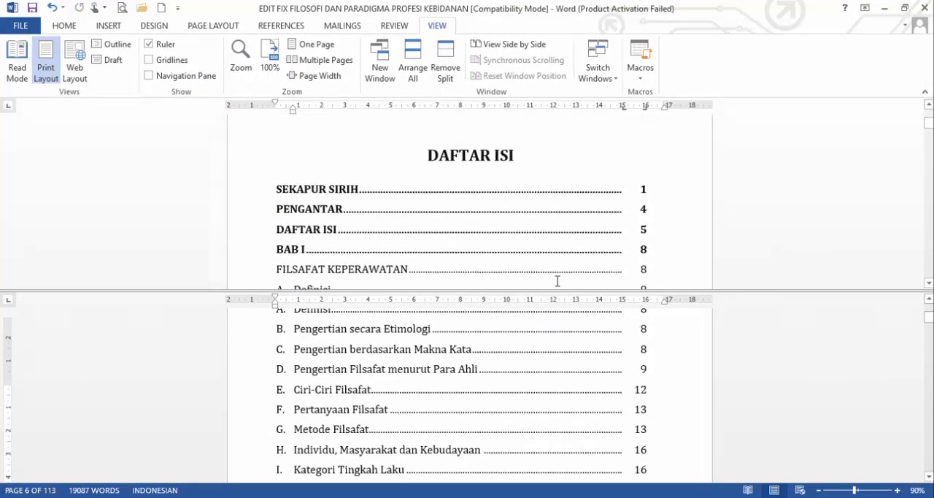
scroll(559, 363, down, 6)
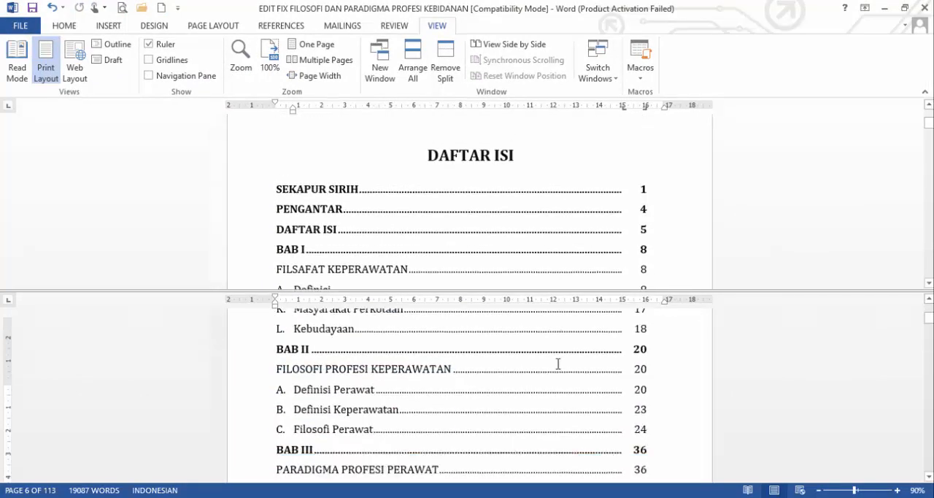
scroll(558, 363, down, 15)
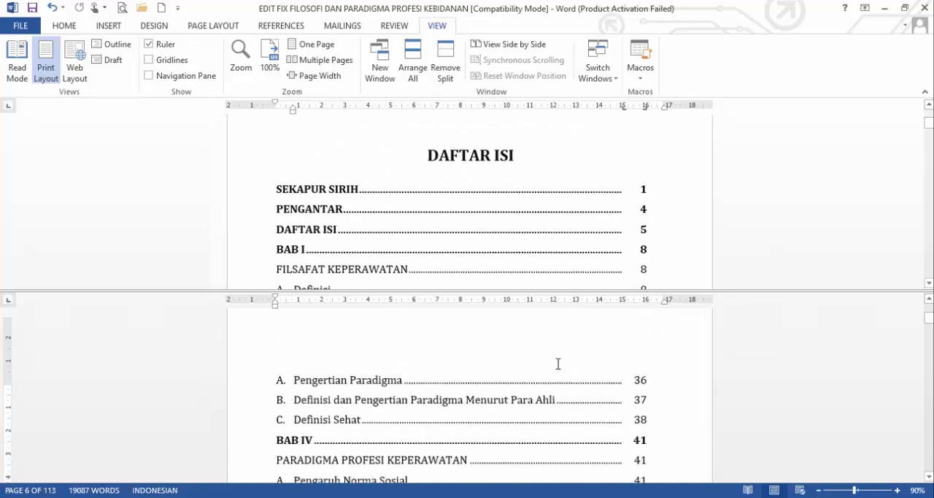
scroll(559, 363, down, 3)
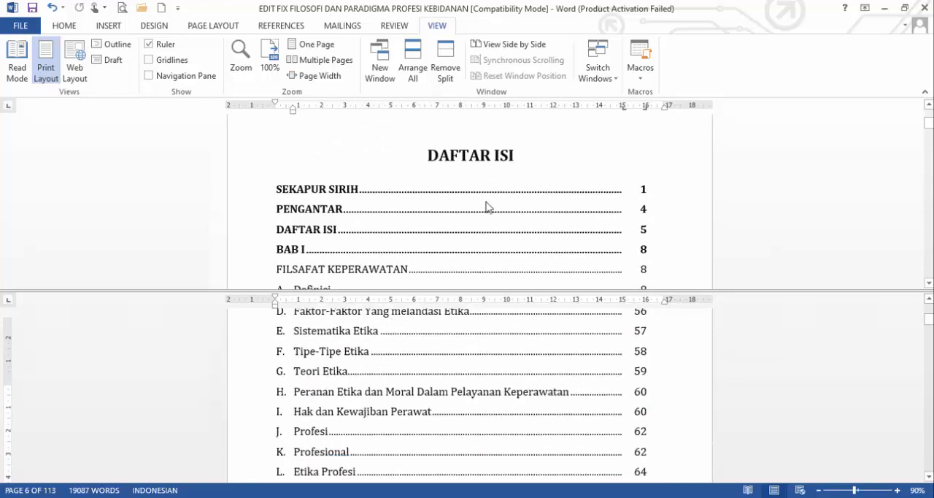
scroll(487, 208, up, 2)
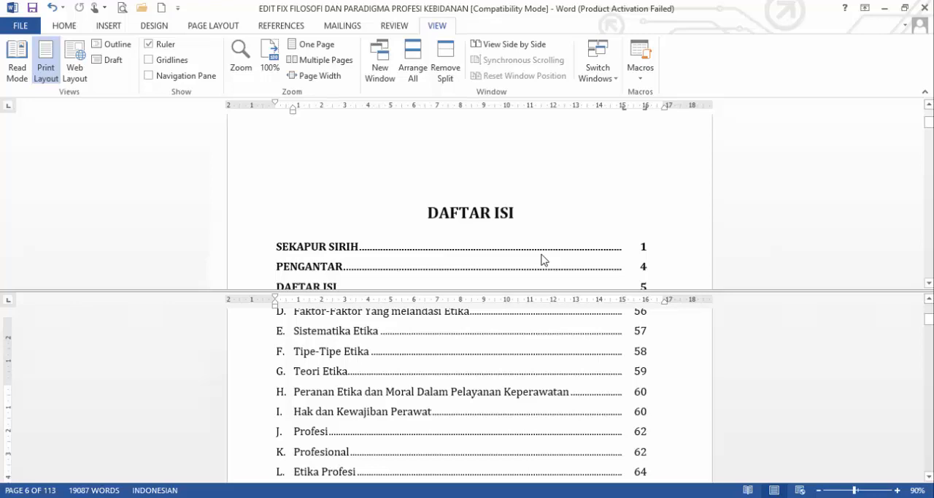
scroll(457, 253, down, 1)
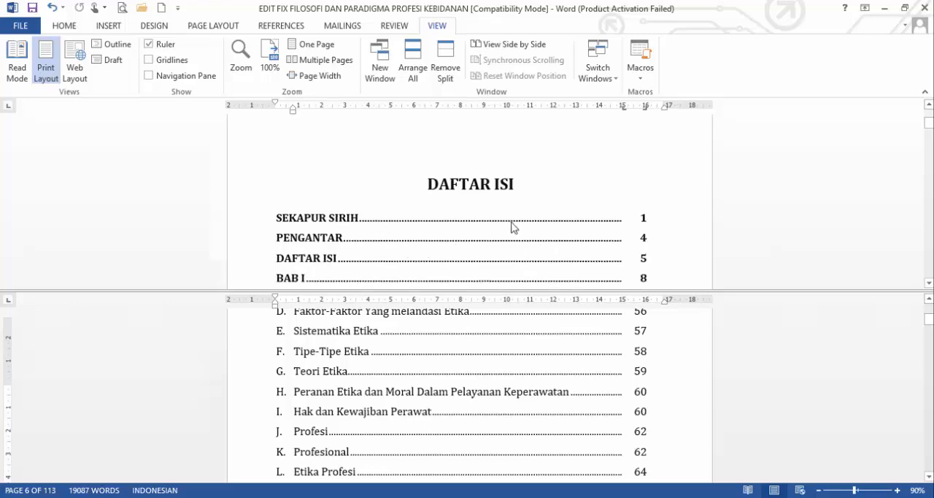
scroll(507, 244, down, 1)
Step: Bring the BAB I chapter page into the lower pane and change the BAB I page number in the table of contents to 9
scroll(566, 355, down, 5)
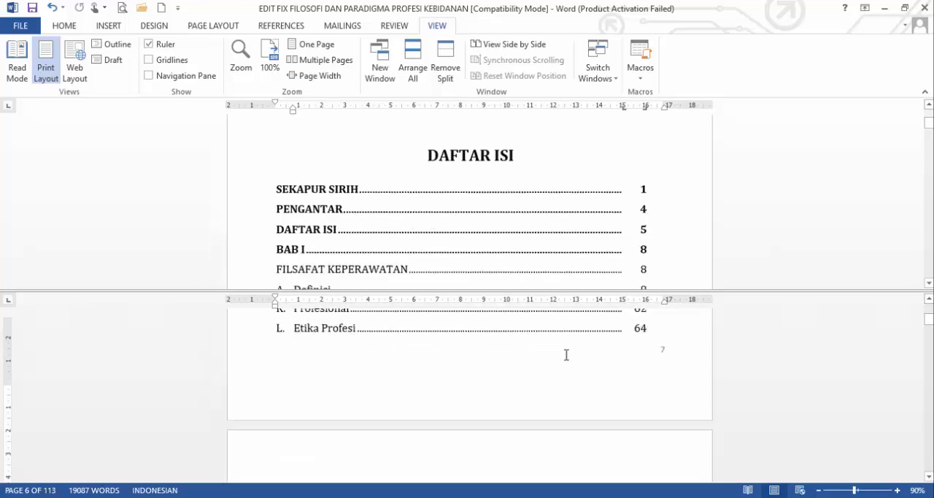
scroll(567, 355, down, 15)
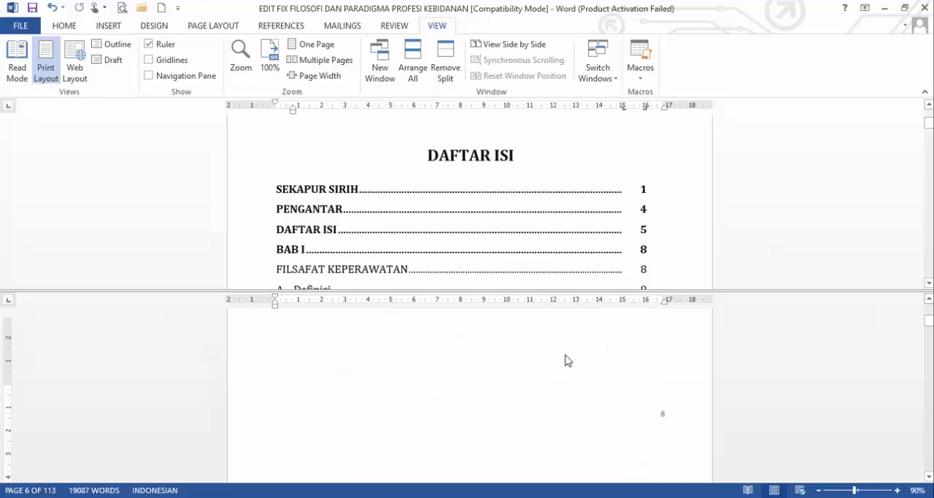
scroll(568, 358, down, 5)
scroll(567, 355, down, 5)
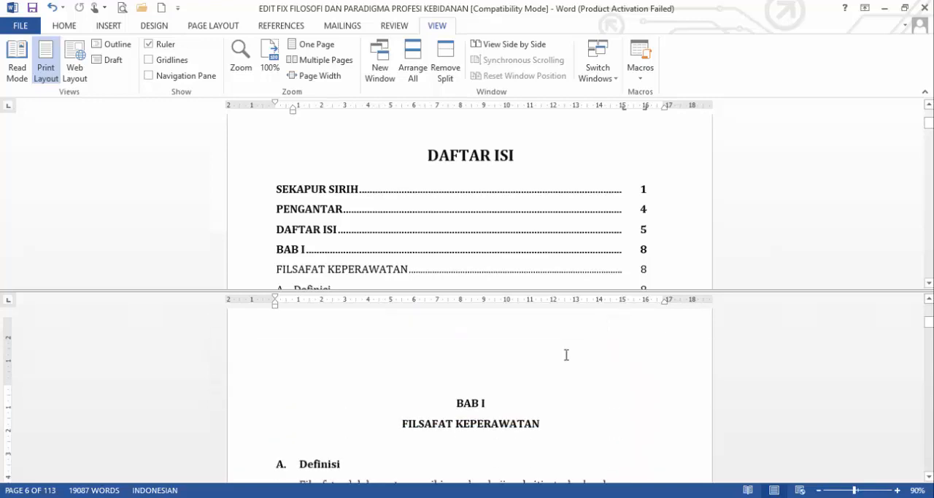
scroll(501, 227, down, 3)
scroll(496, 228, up, 2)
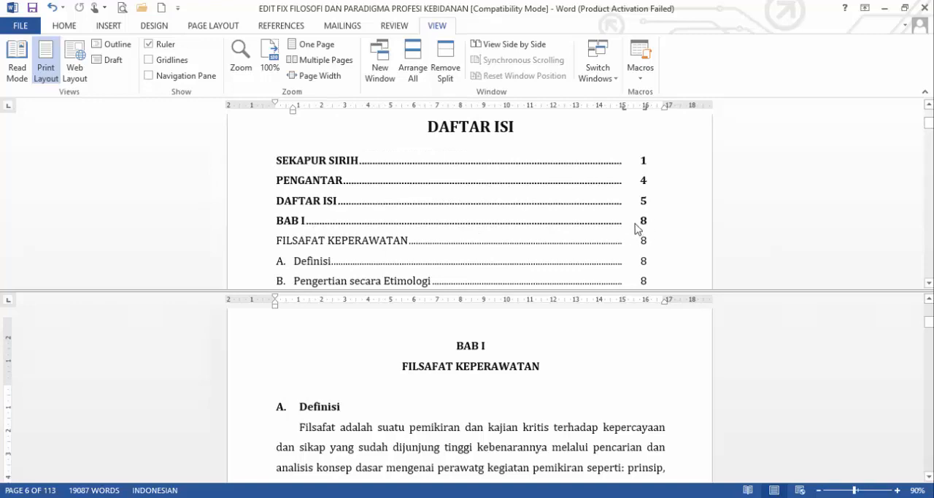
scroll(528, 409, down, 6)
scroll(527, 409, up, 5)
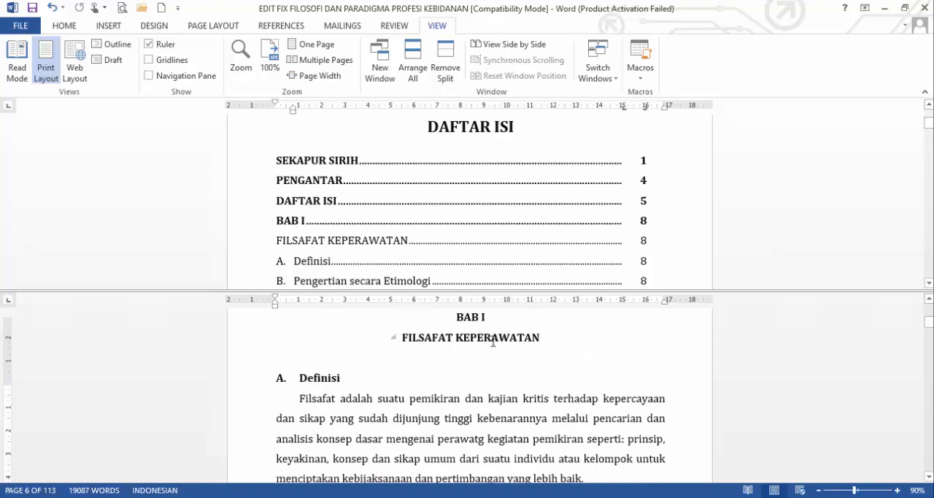
scroll(533, 362, down, 2)
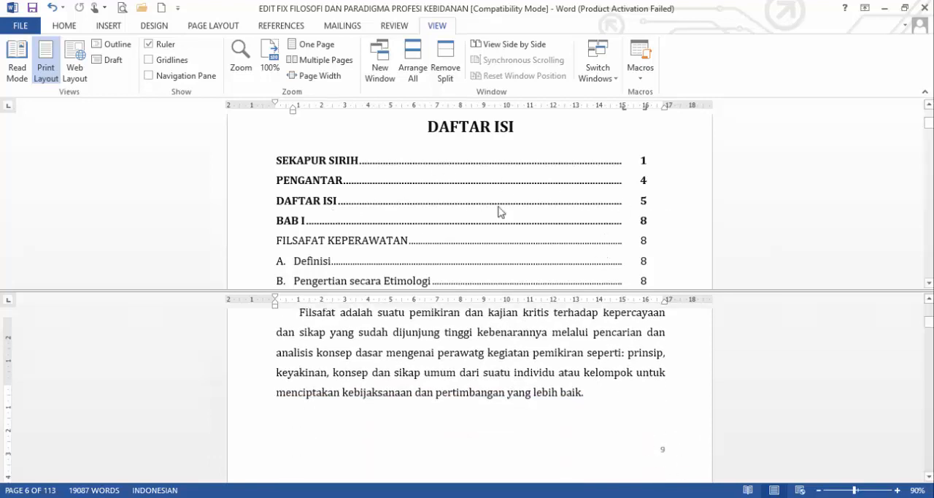
drag(642, 221, 647, 219)
text(9)
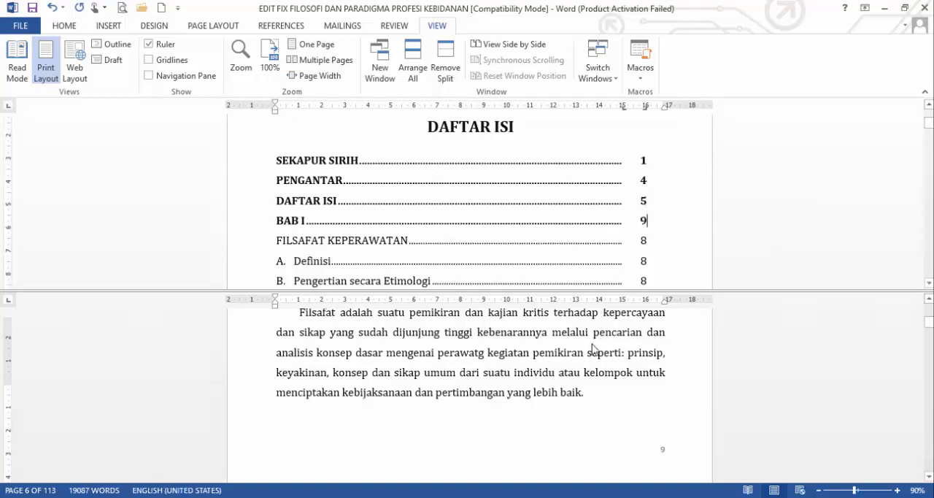
scroll(593, 349, down, 4)
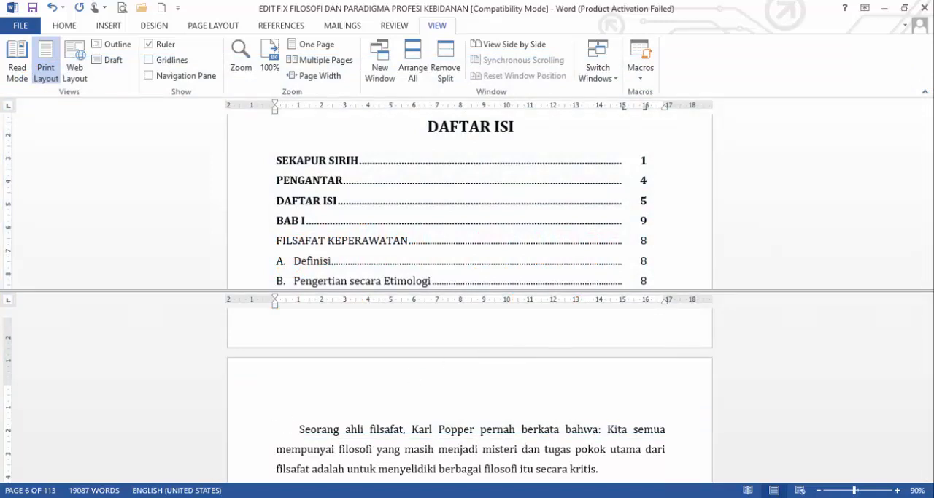
Step: Switch to the browser and look through the bibliography writing guidelines and examples on the Contoh Daftar Pustaka page
key(alt+Tab)
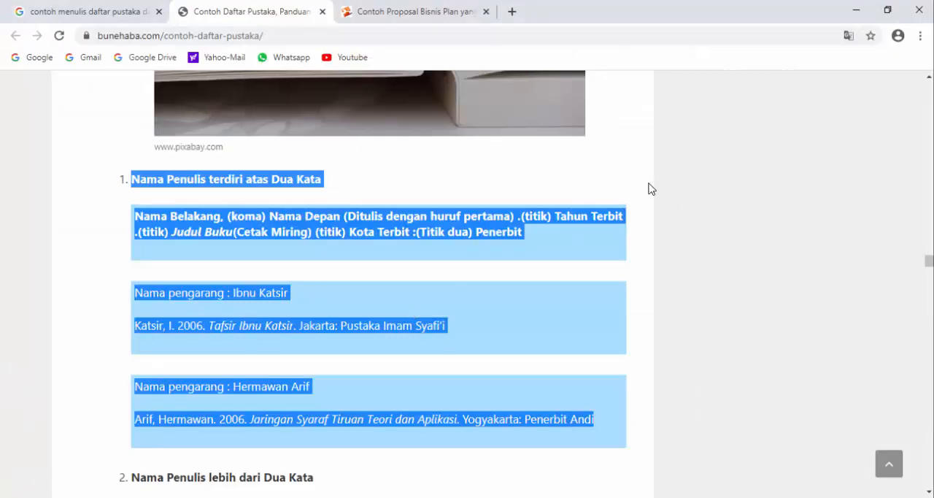
click(649, 184)
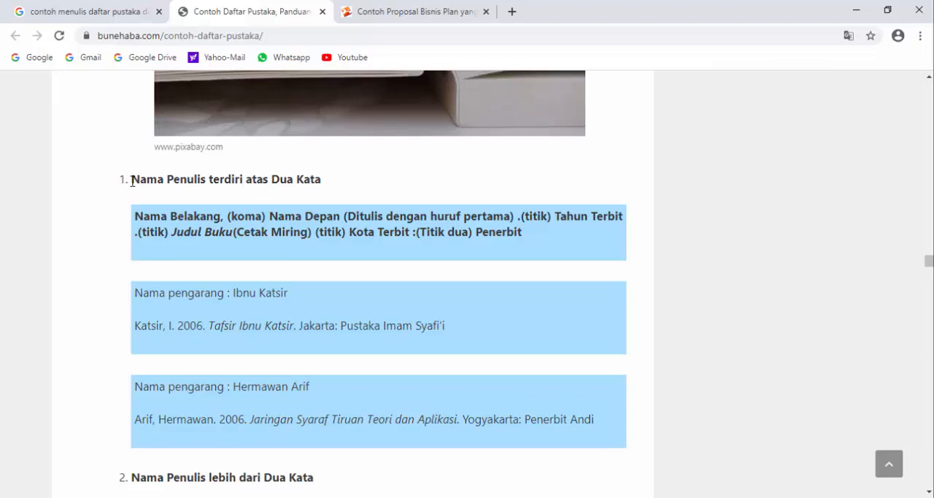
scroll(224, 238, down, 5)
scroll(225, 238, up, 5)
drag(132, 189, 458, 420)
click(292, 325)
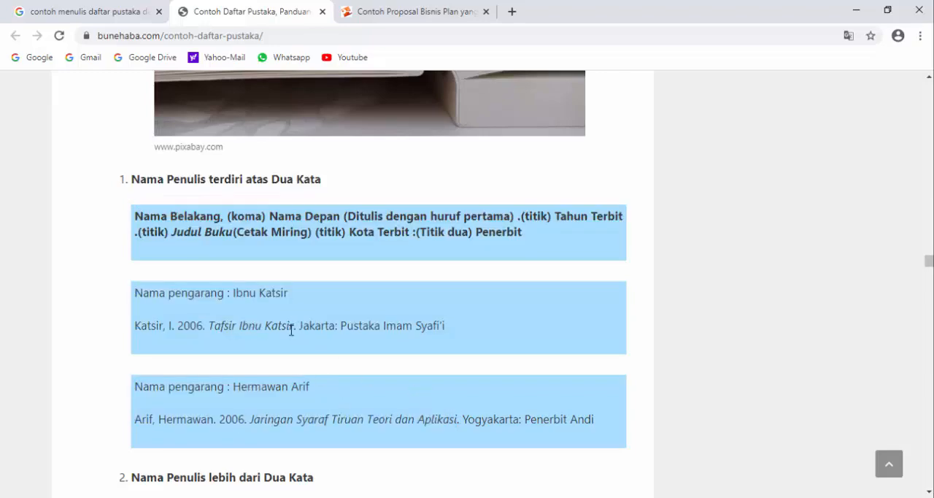
scroll(271, 274, up, 2)
scroll(271, 275, up, 10)
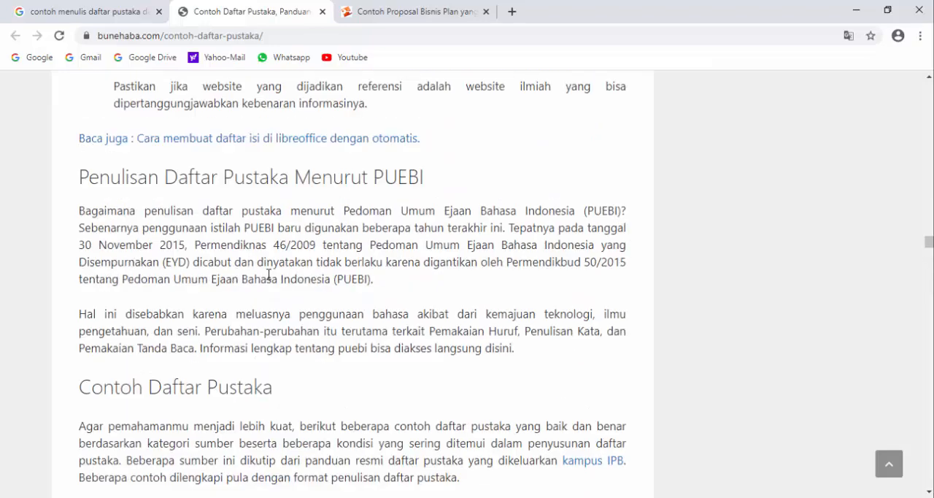
scroll(250, 259, up, 5)
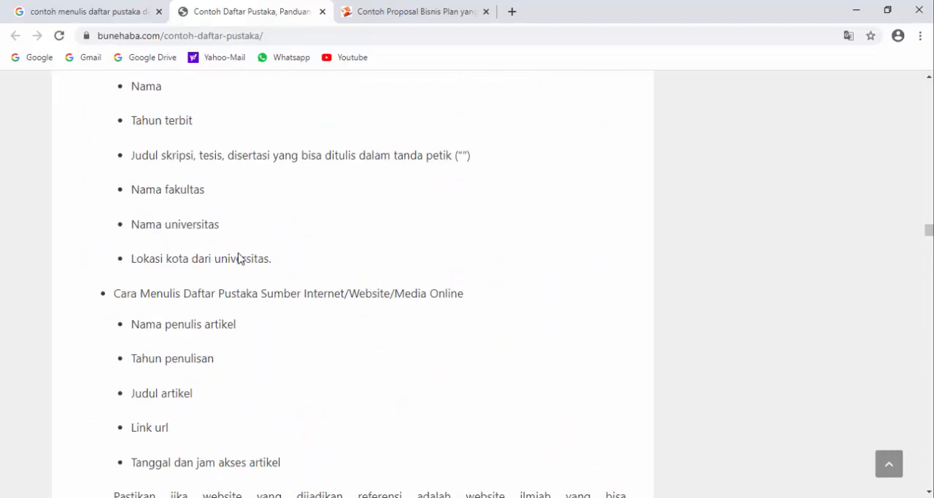
scroll(236, 255, down, 8)
scroll(236, 257, down, 11)
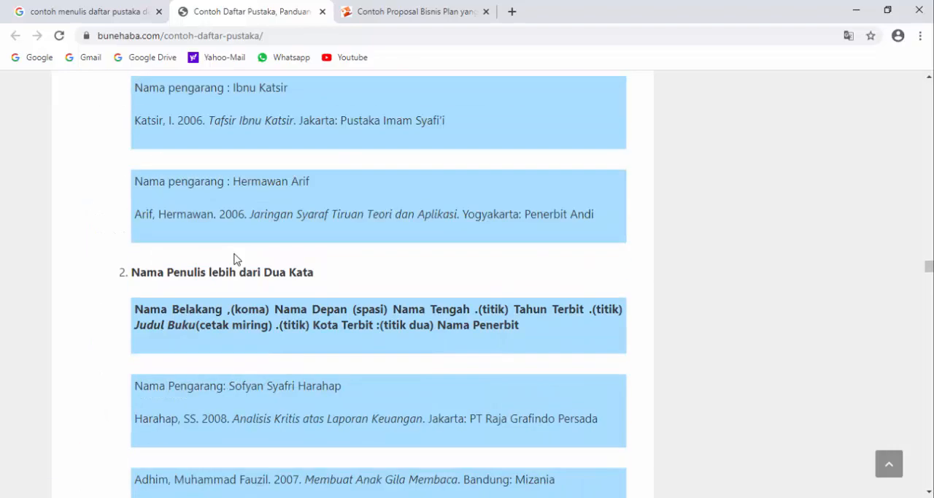
scroll(233, 263, up, 3)
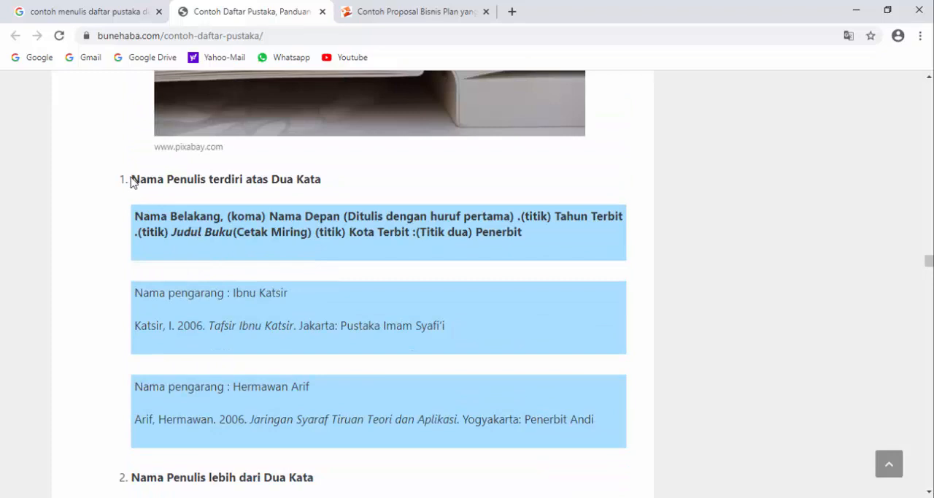
Step: Copy the whole "Nama Penulis terdiri atas Dua Kata" section from the web page into the blank Word document, keeping its source formatting
drag(138, 177, 651, 430)
key(ctrl+c)
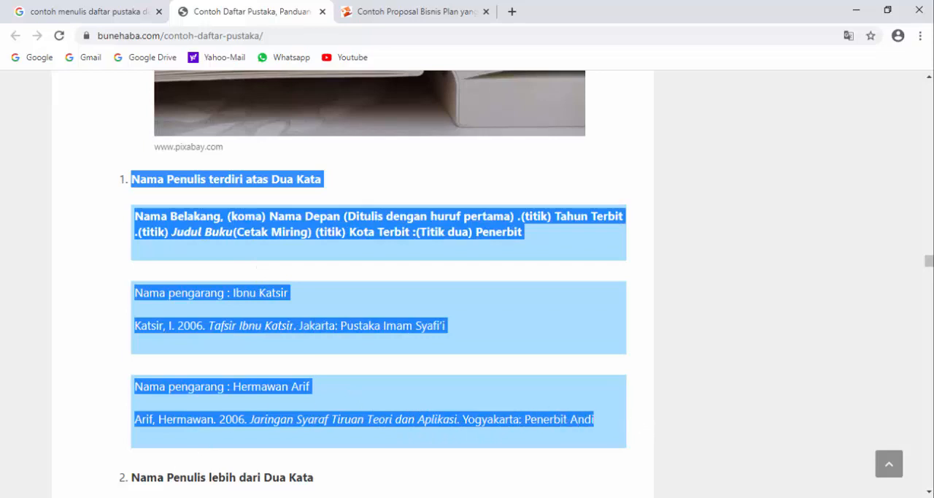
mouse_move(213, 493)
click(523, 445)
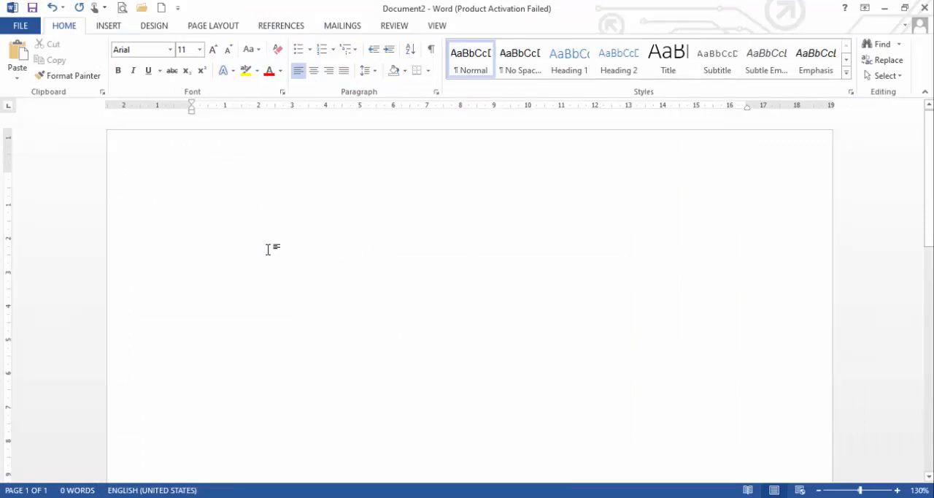
right_click(205, 179)
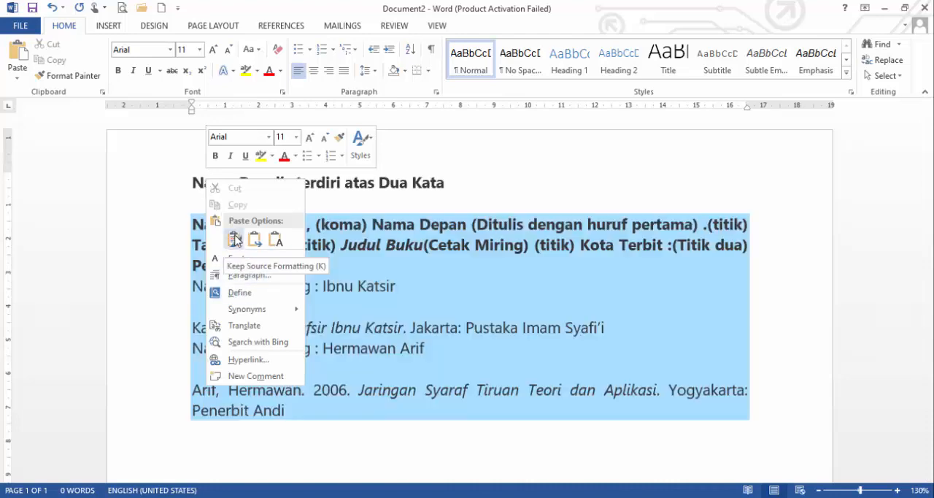
click(234, 241)
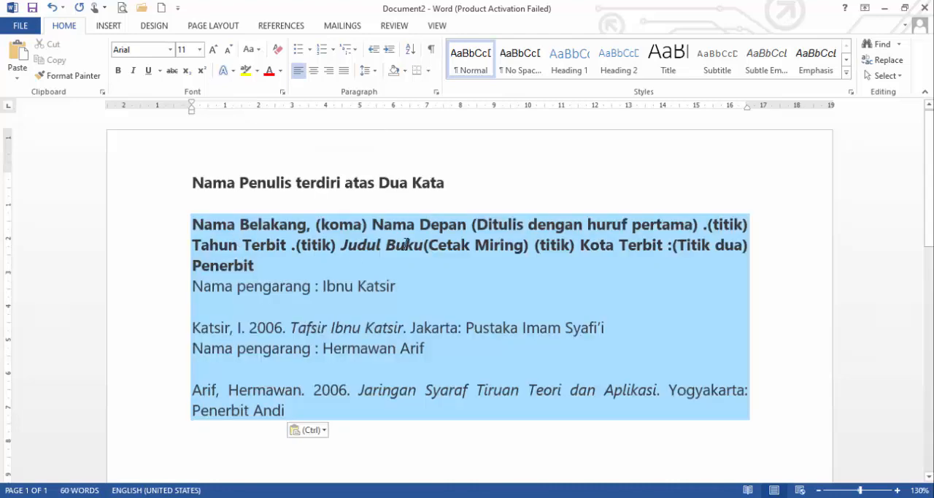
click(445, 183)
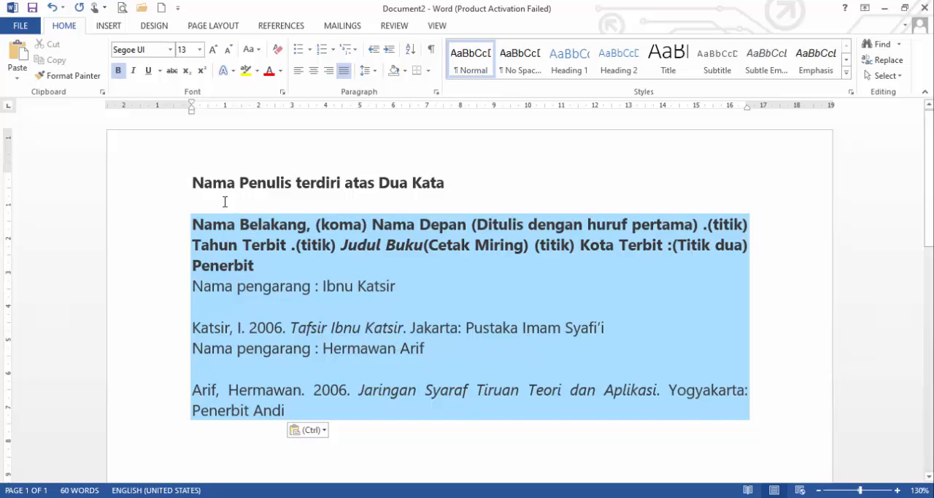
Step: Try clearing the character formatting of the whole pasted text, comparing it through undo and redo, and finally undo the clearing
drag(193, 183, 473, 409)
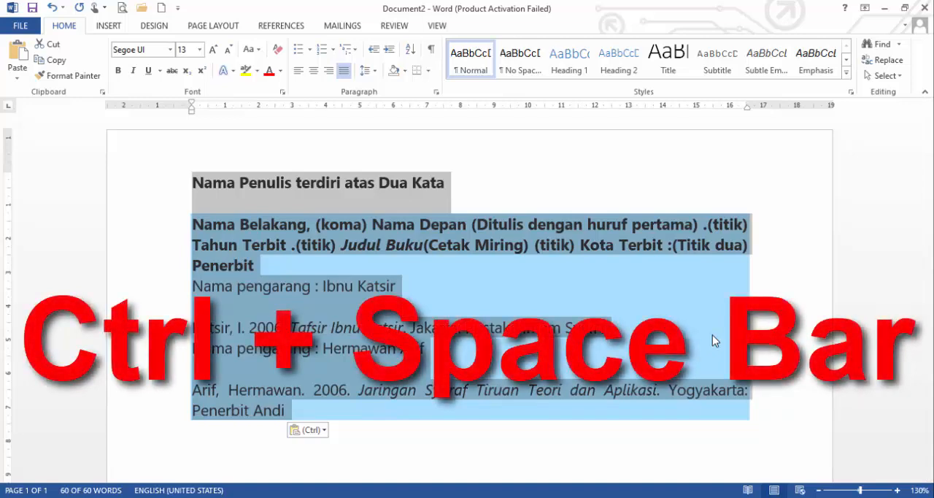
key(ctrl+space)
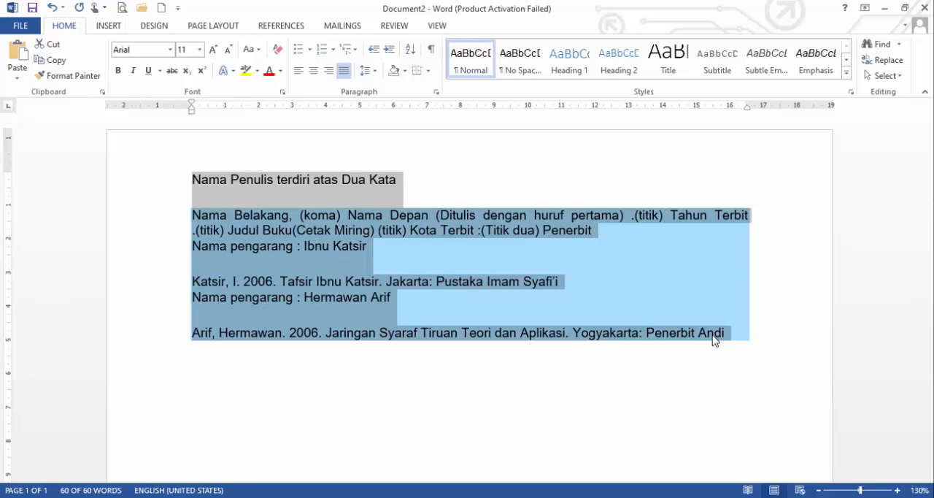
key(ctrl+z)
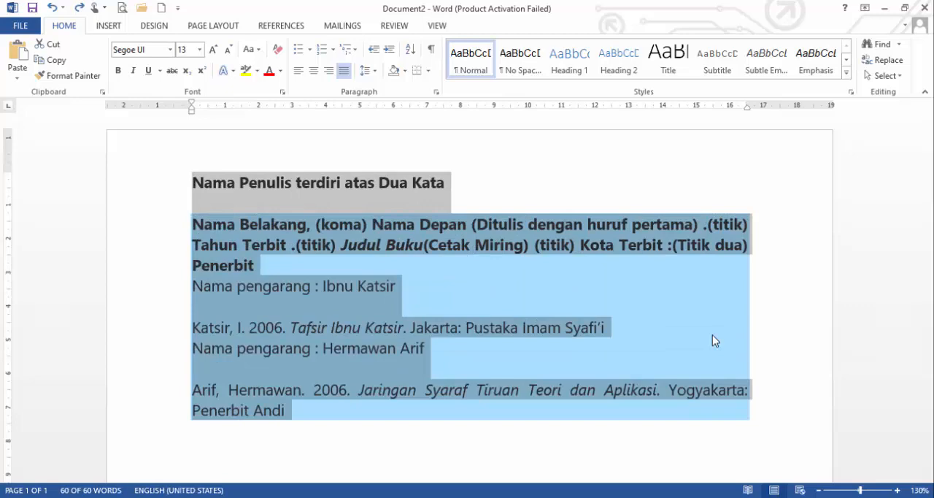
key(ctrl+y)
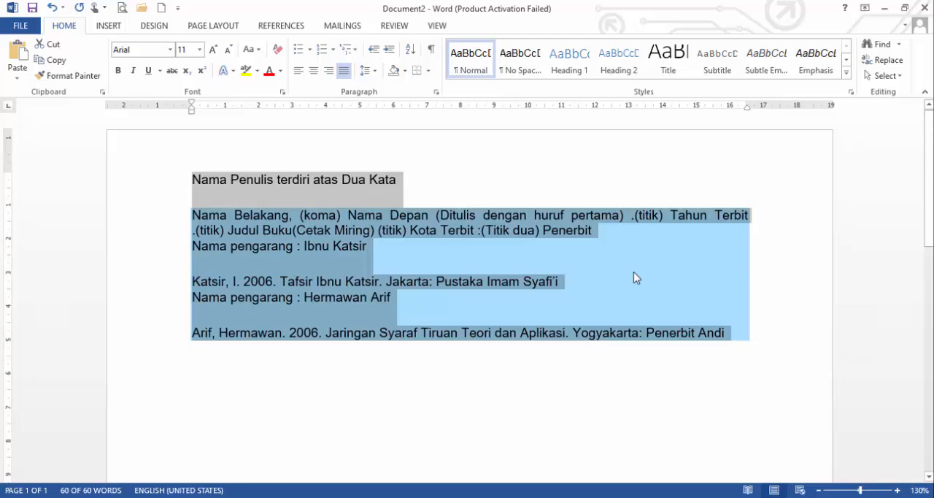
key(ctrl+z)
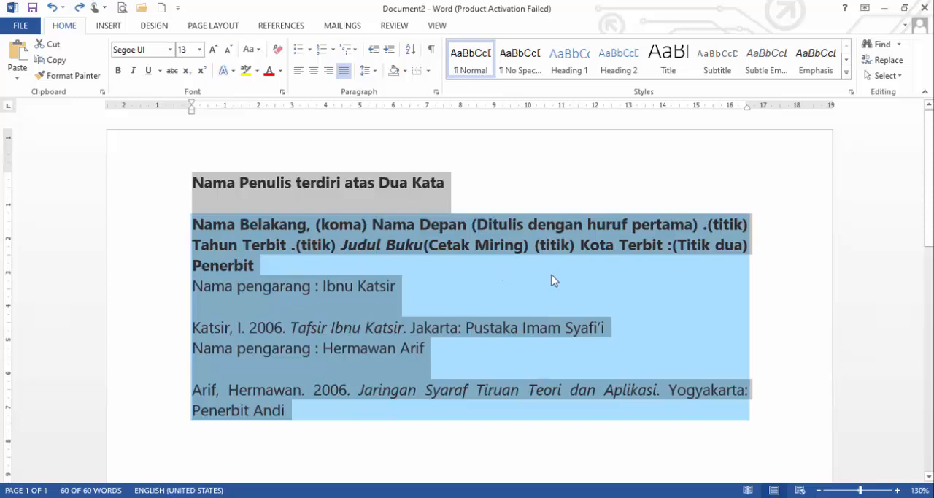
Step: Apply the Normal style to the whole selected pasted text to strip its website formatting and paragraph spacing, and deselect it
key(ctrl+shift+n)
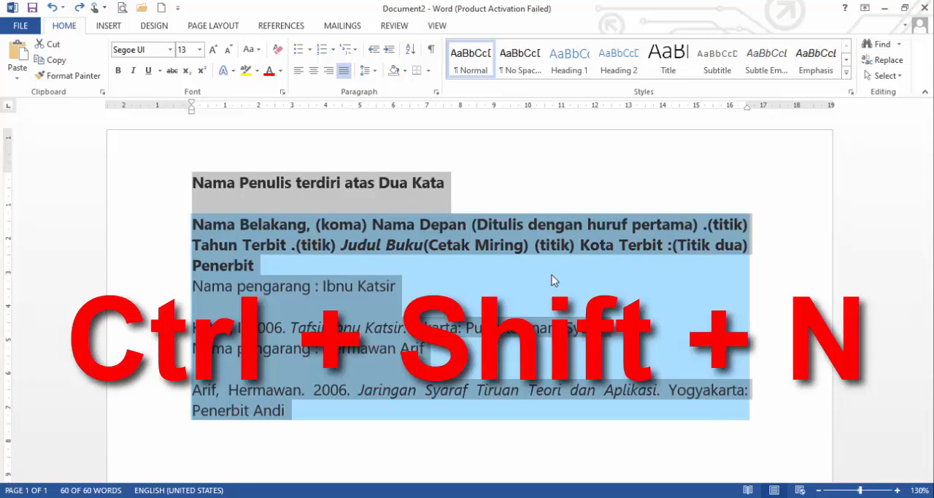
key(ctrl+shift+n)
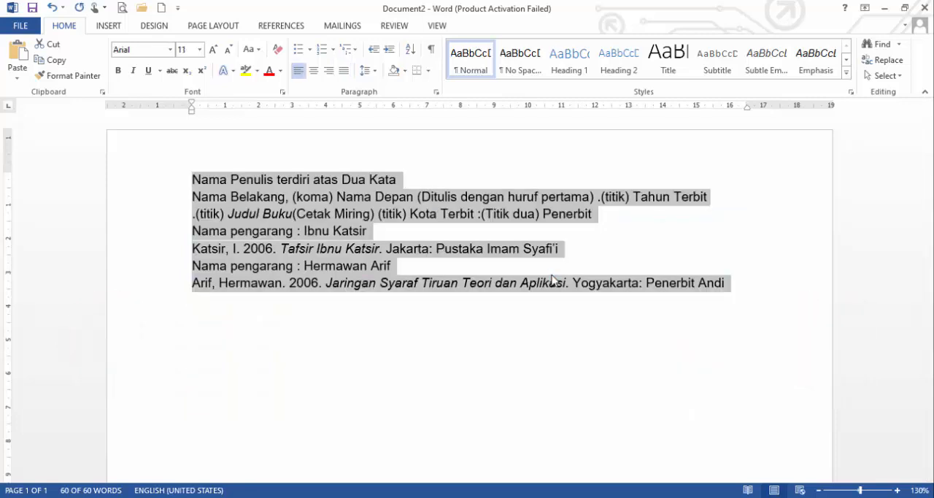
click(605, 250)
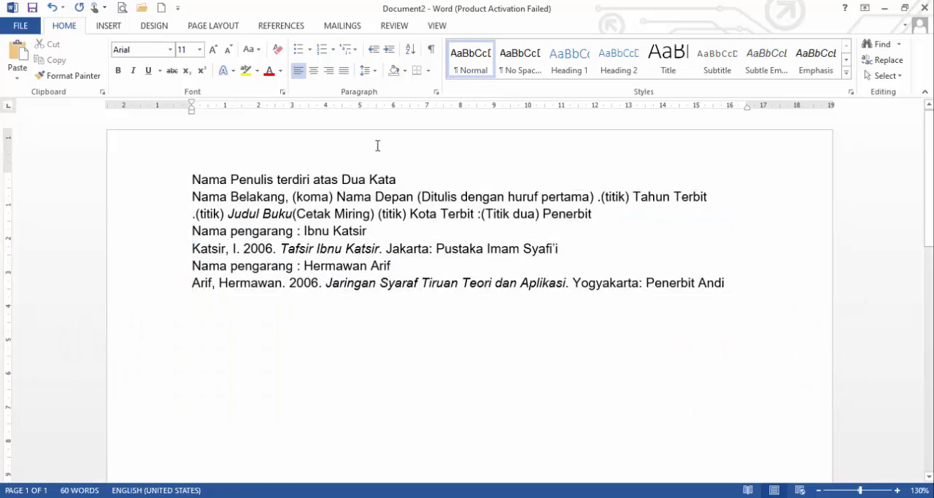